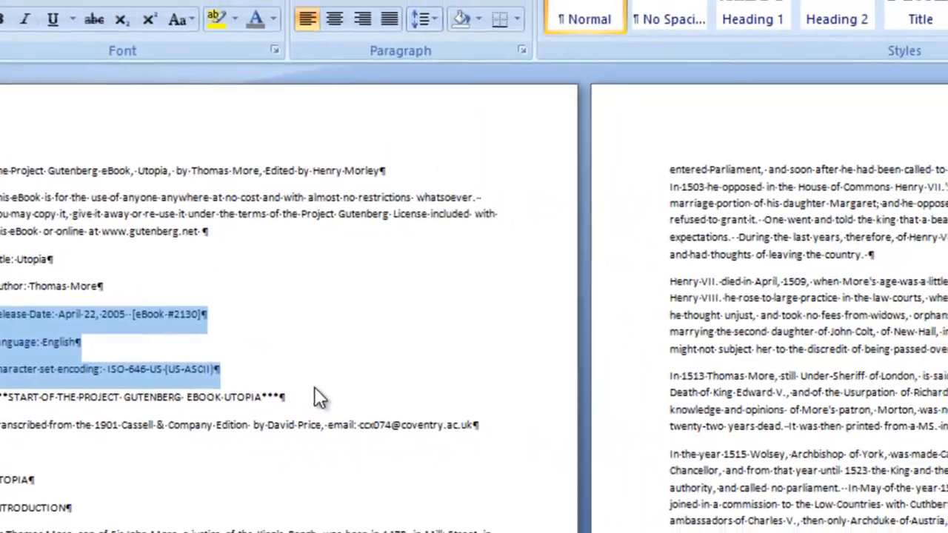
{"action": "key", "text": "ctrl+h"}
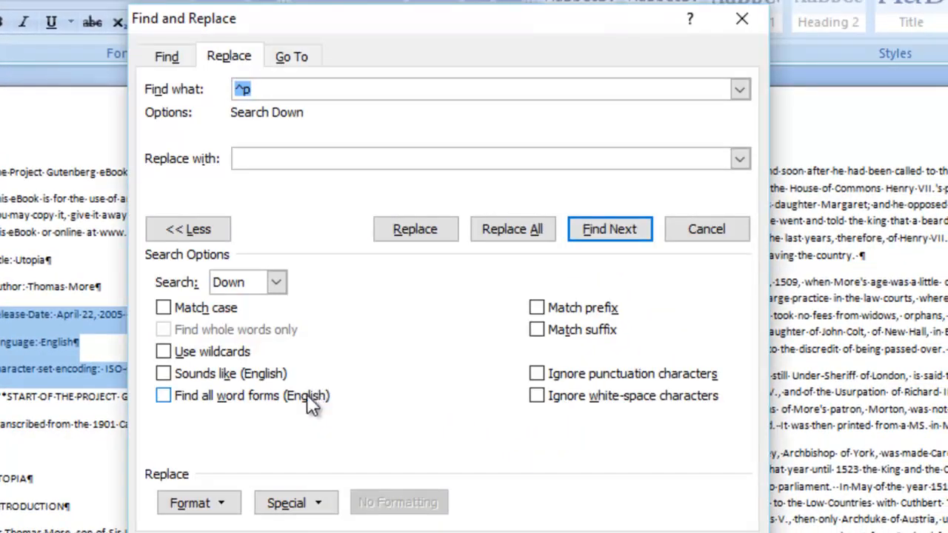
{"action": "left_click", "coordinate": [319, 506]}
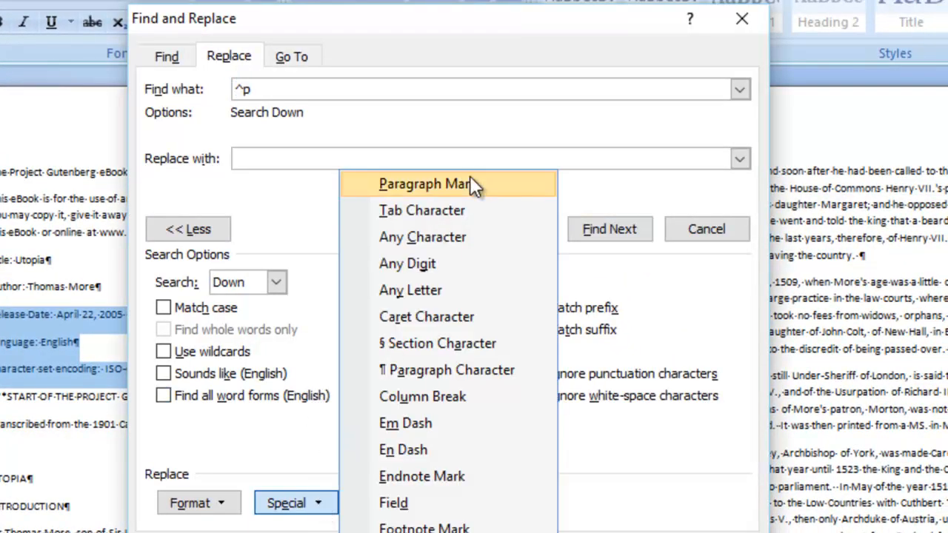
{"action": "left_click", "coordinate": [287, 159]}
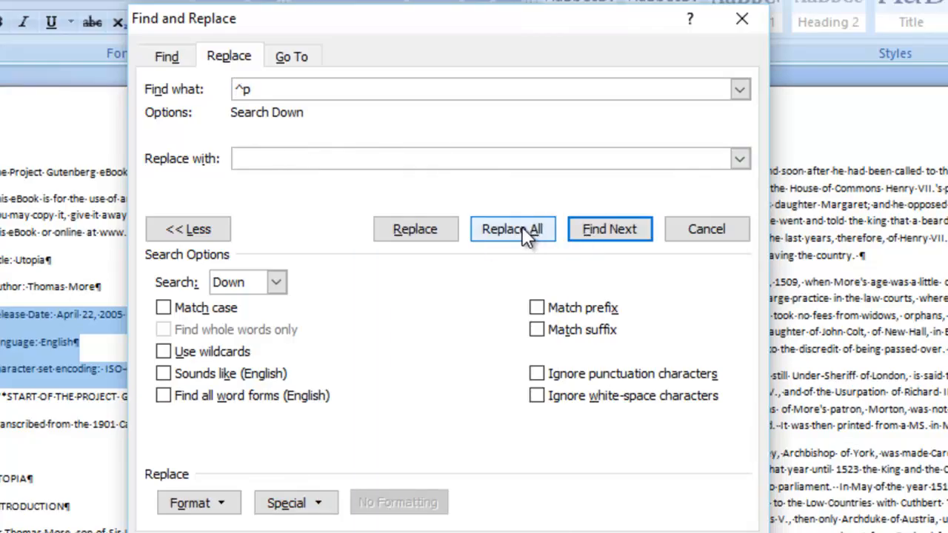
{"action": "left_click", "coordinate": [704, 220]}
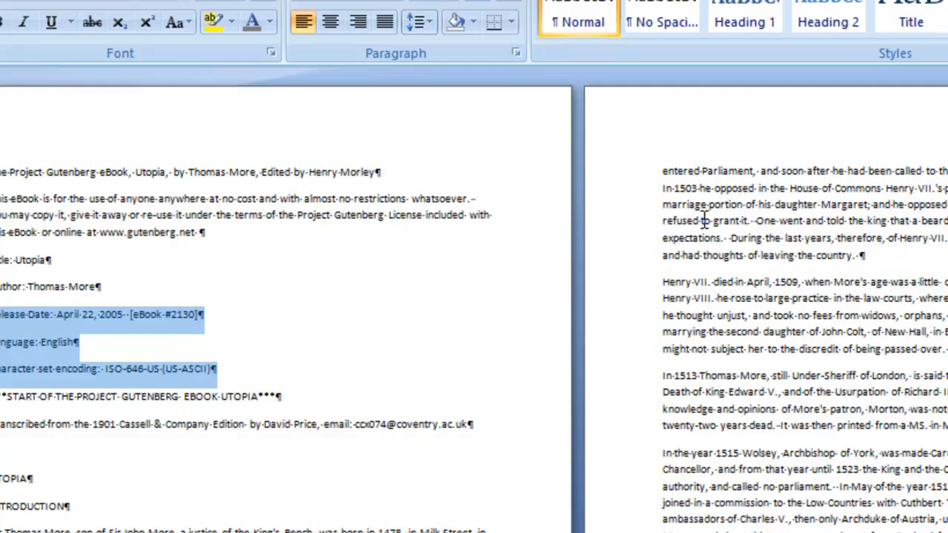
Clear the text selection and hide the paragraph marks and other formatting symbols in the document
{"action": "left_click", "coordinate": [181, 448]}
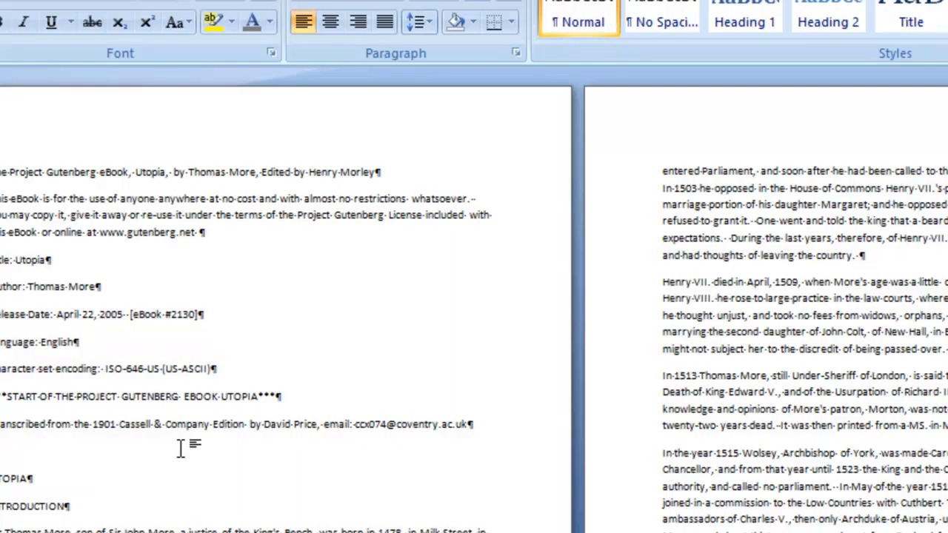
{"action": "key", "text": "ctrl+shift+8"}
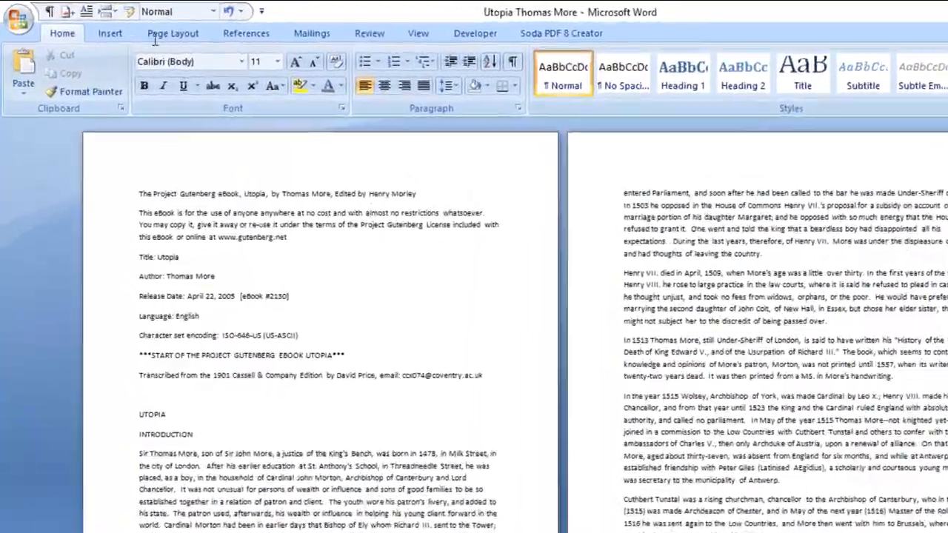
{"action": "left_click", "coordinate": [150, 29]}
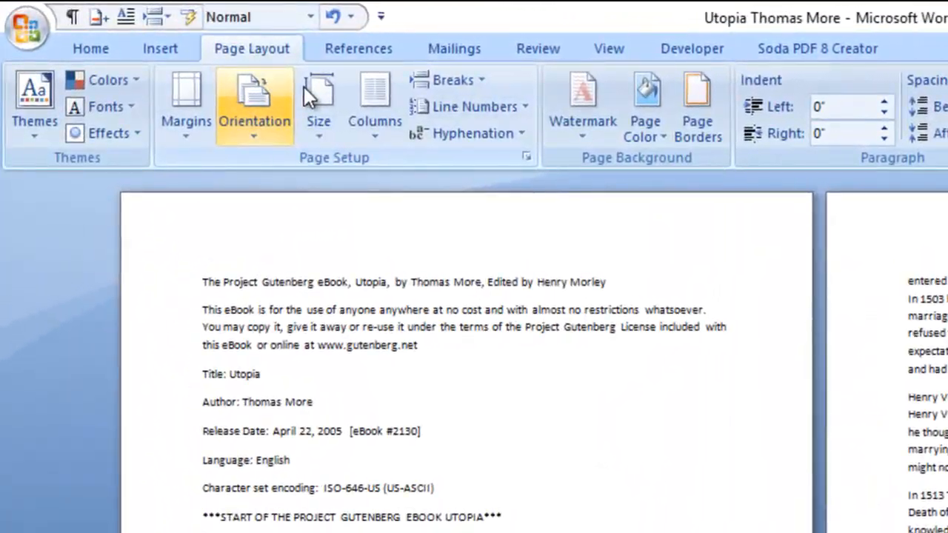
{"action": "left_click", "coordinate": [470, 77]}
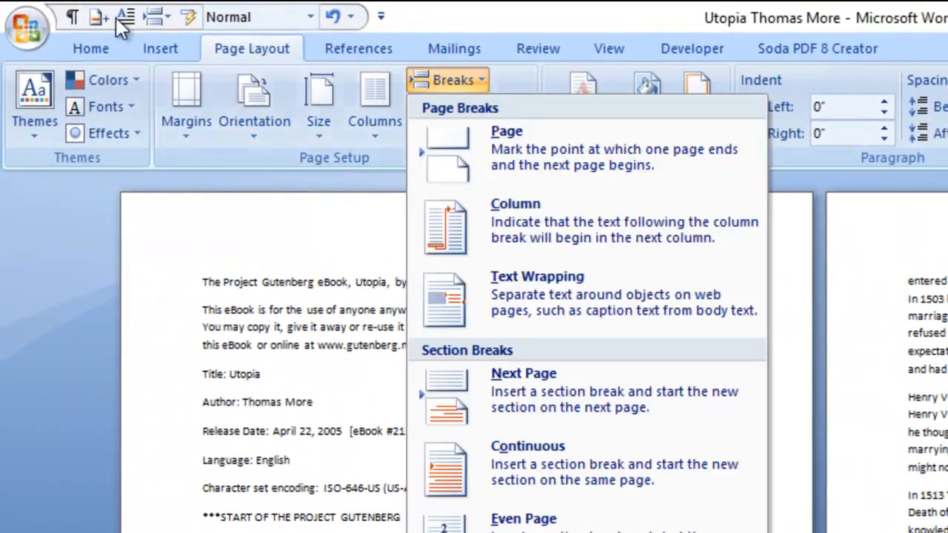
{"action": "left_click", "coordinate": [328, 405]}
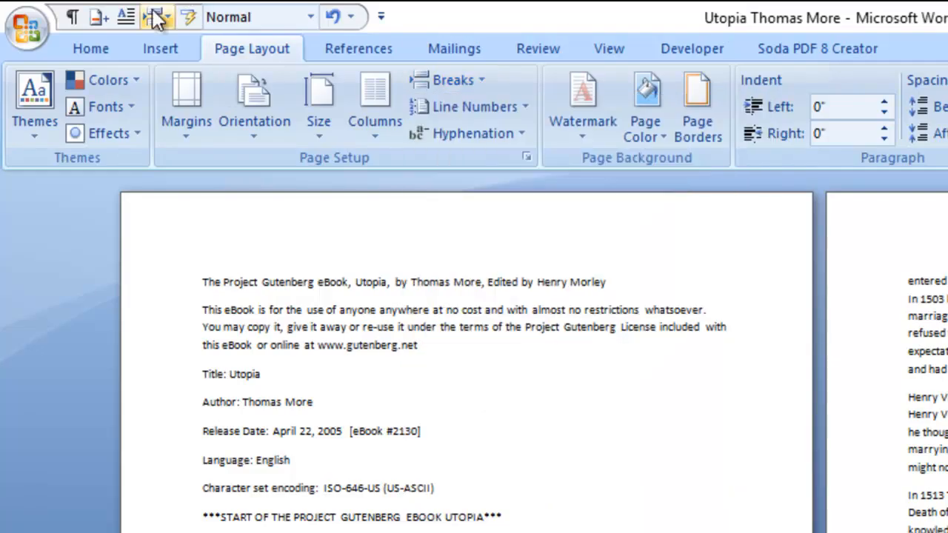
{"action": "left_click", "coordinate": [381, 17]}
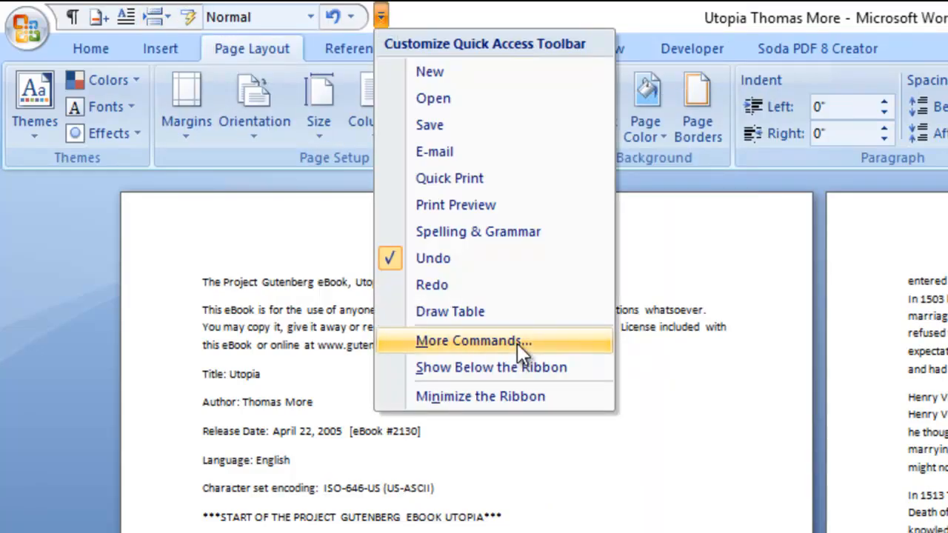
{"action": "left_click", "coordinate": [209, 276]}
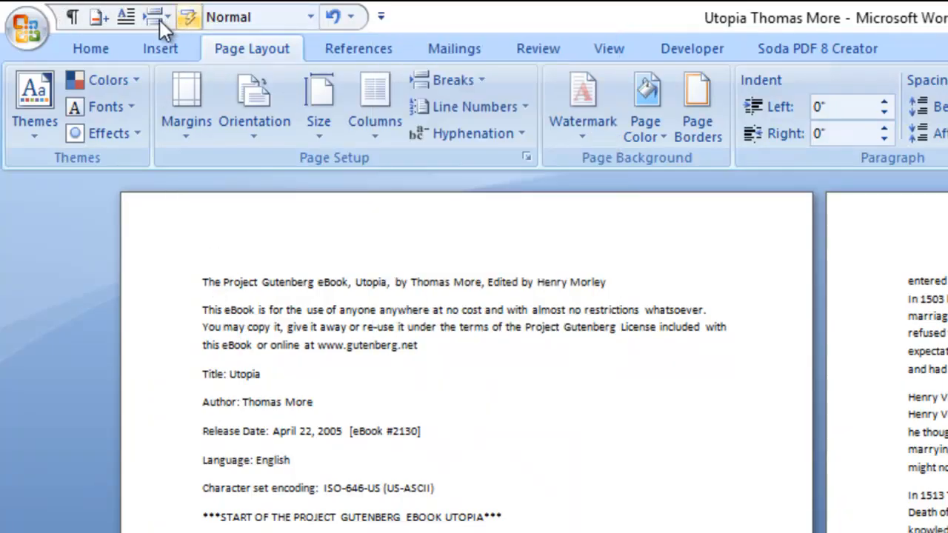
Insert Odd Page section breaks before the UTOPIA title and before the INTRODUCTION heading
{"action": "left_click", "coordinate": [167, 14]}
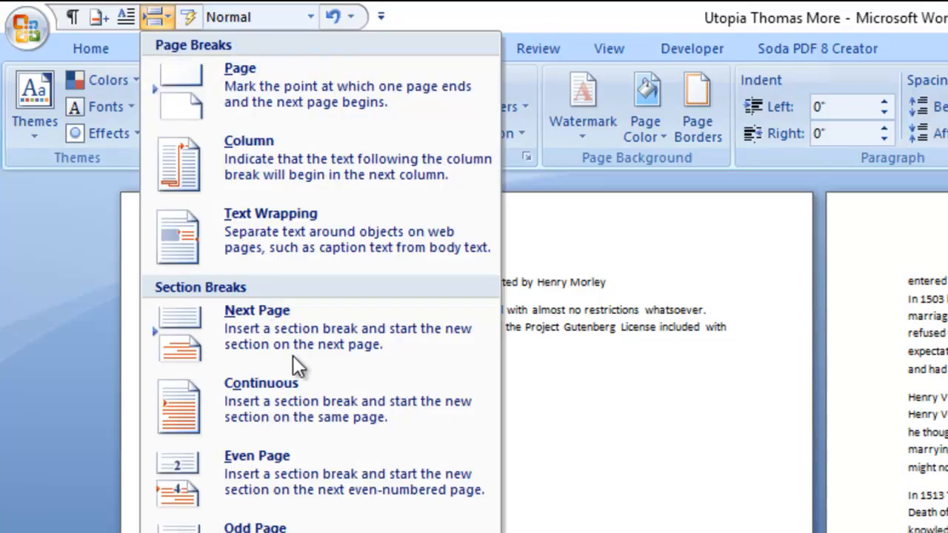
{"action": "left_click", "coordinate": [300, 529]}
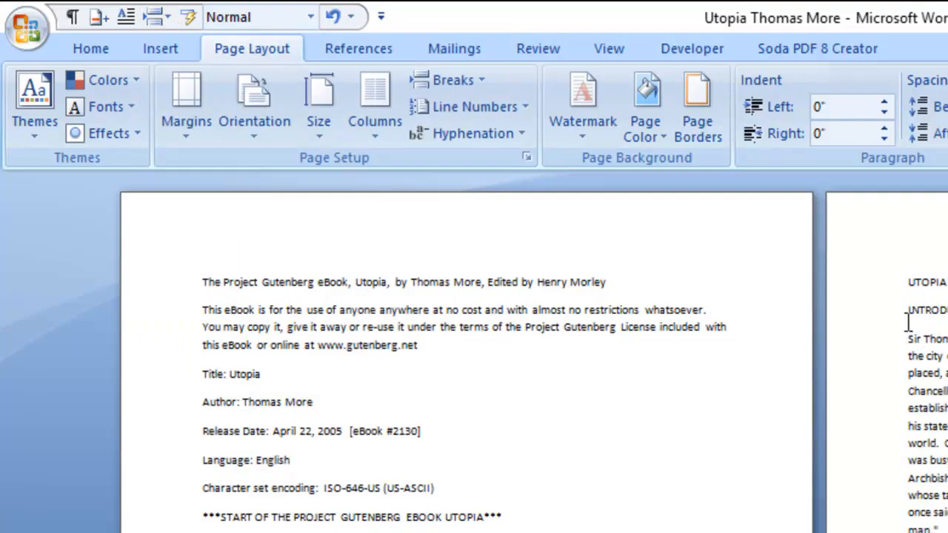
{"action": "left_click", "coordinate": [158, 16]}
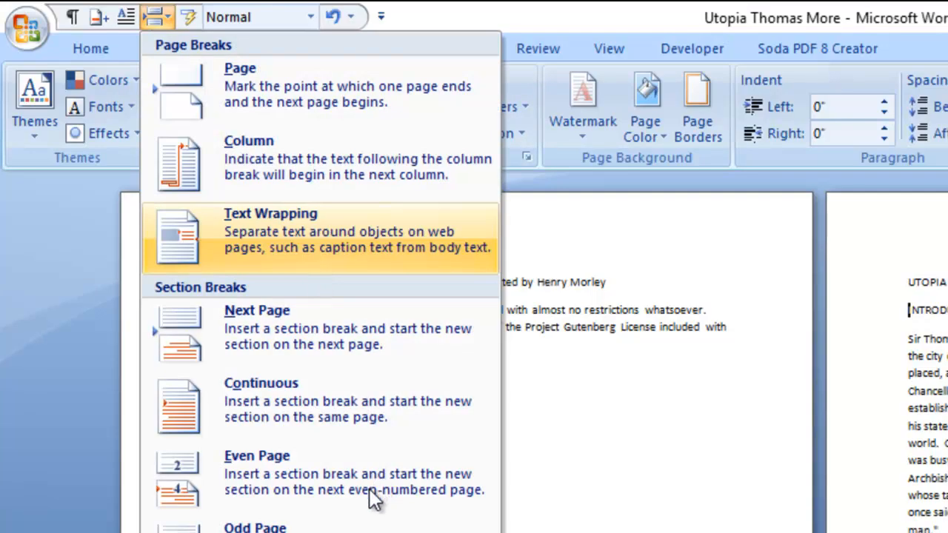
{"action": "left_click", "coordinate": [351, 526]}
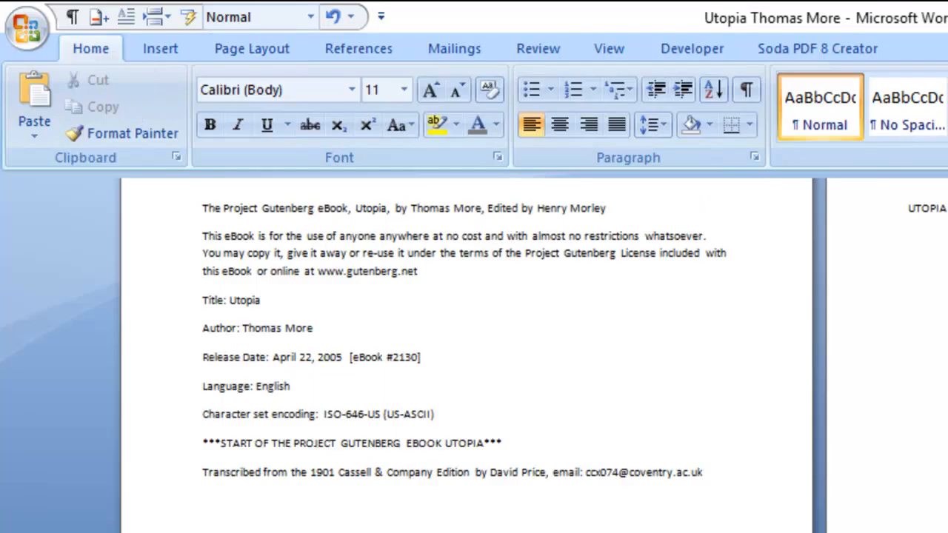
Apply the Normal style to the entire document and place the cursor after the UTOPIA title
{"action": "key", "text": "ctrl+a"}
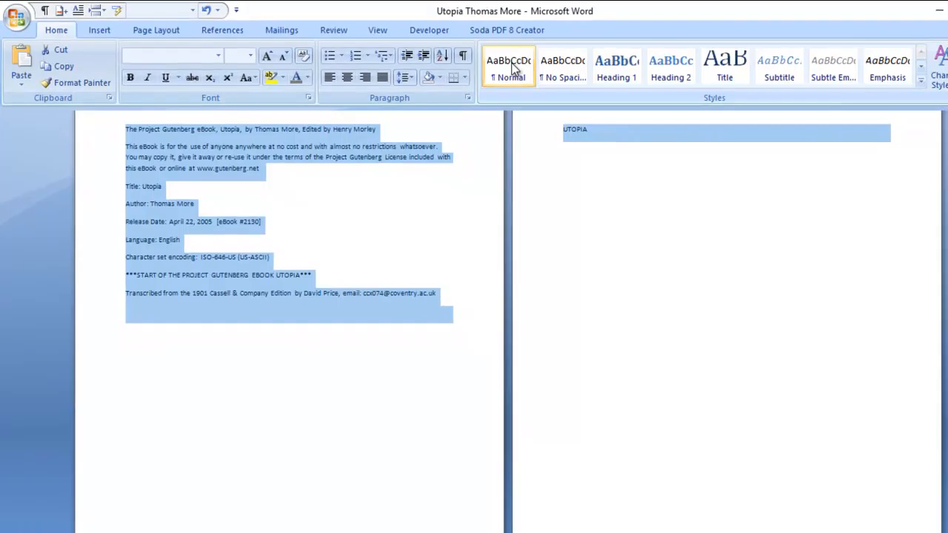
{"action": "left_click", "coordinate": [513, 66]}
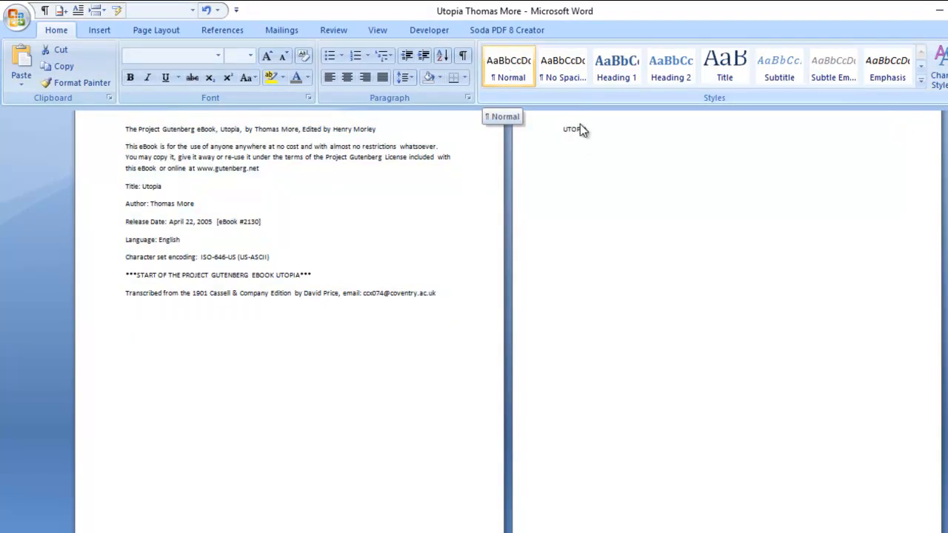
{"action": "left_click", "coordinate": [582, 130]}
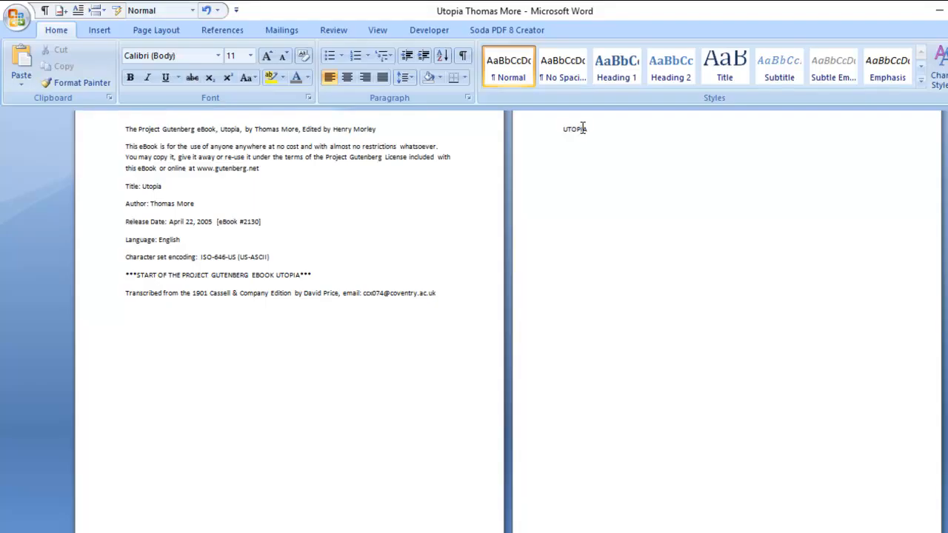
{"action": "left_click", "coordinate": [610, 129]}
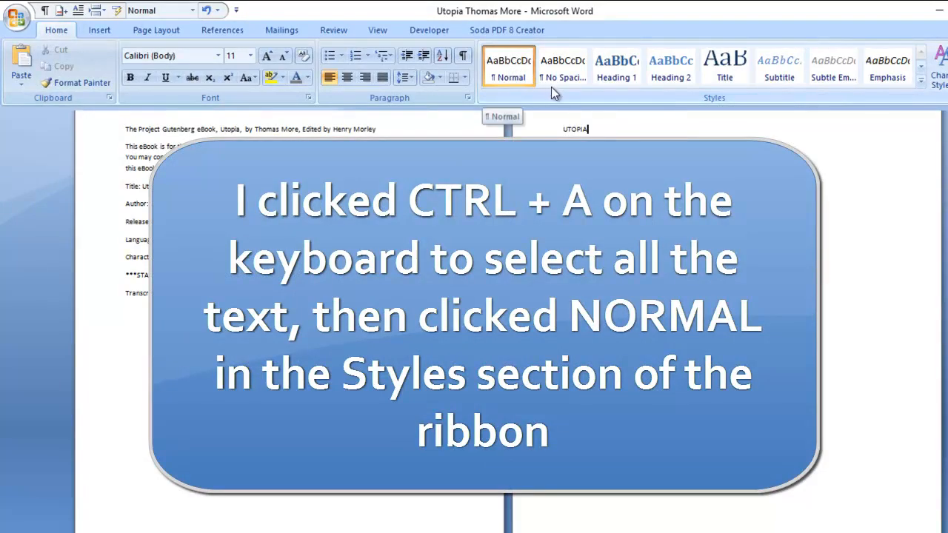
Modify the Normal style to use the Cambria (Headings) font at size 12 with justified alignment
{"action": "right_click", "coordinate": [506, 68]}
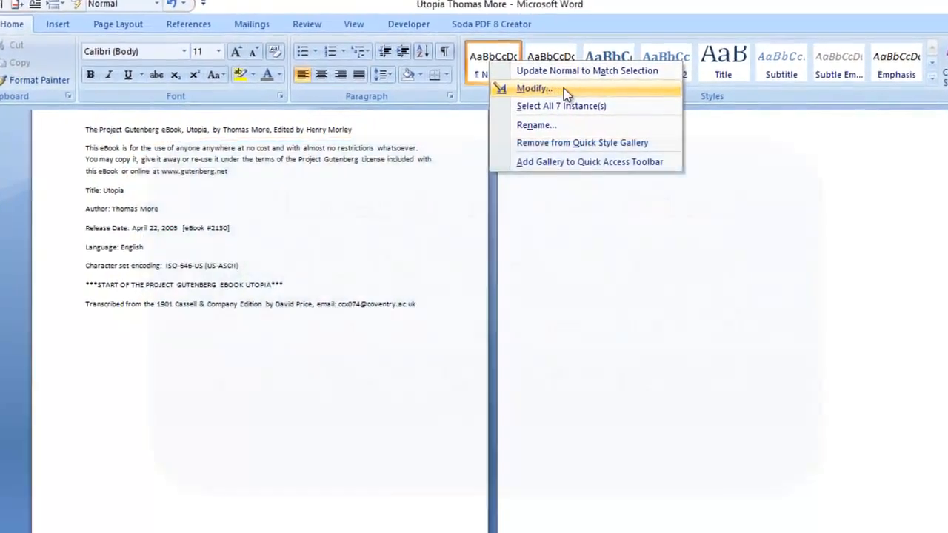
{"action": "left_click", "coordinate": [498, 75]}
{"action": "left_click", "coordinate": [234, 251]}
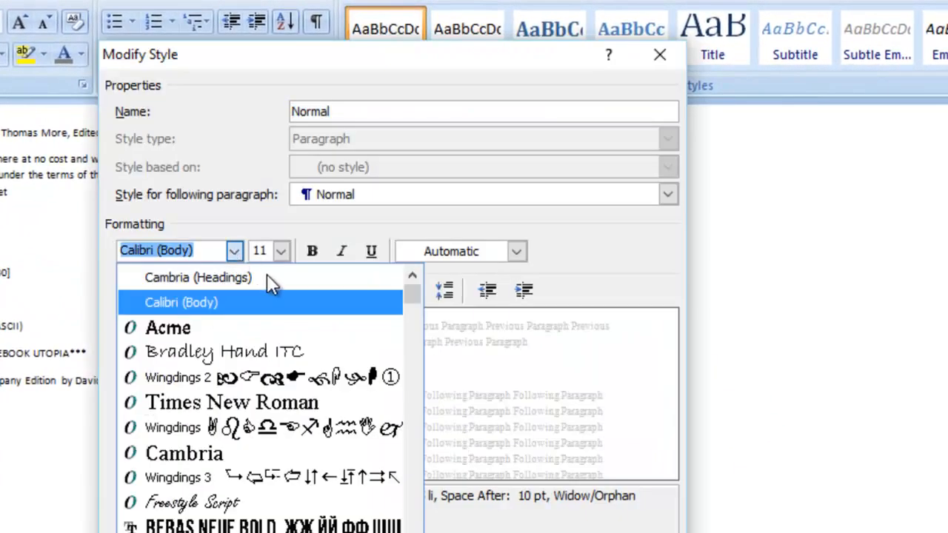
{"action": "left_click", "coordinate": [266, 276]}
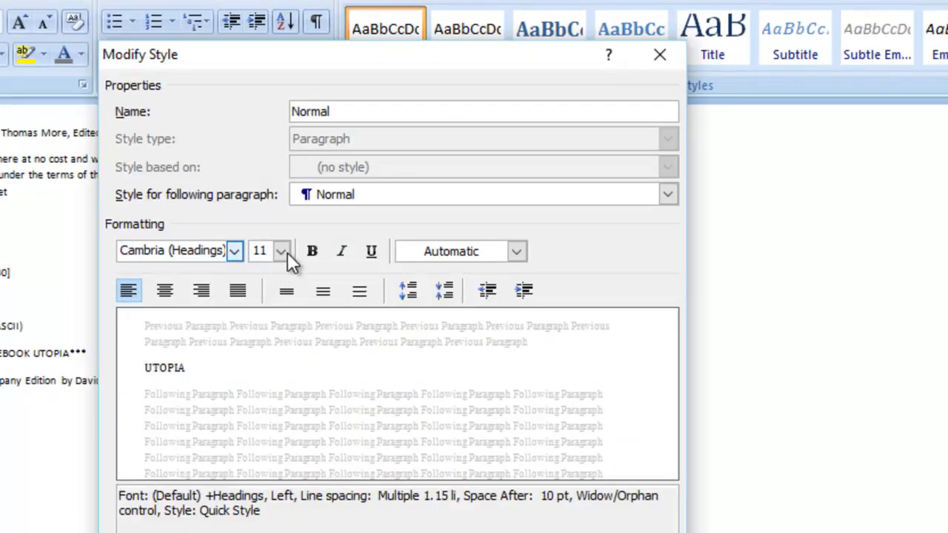
{"action": "left_click", "coordinate": [237, 291]}
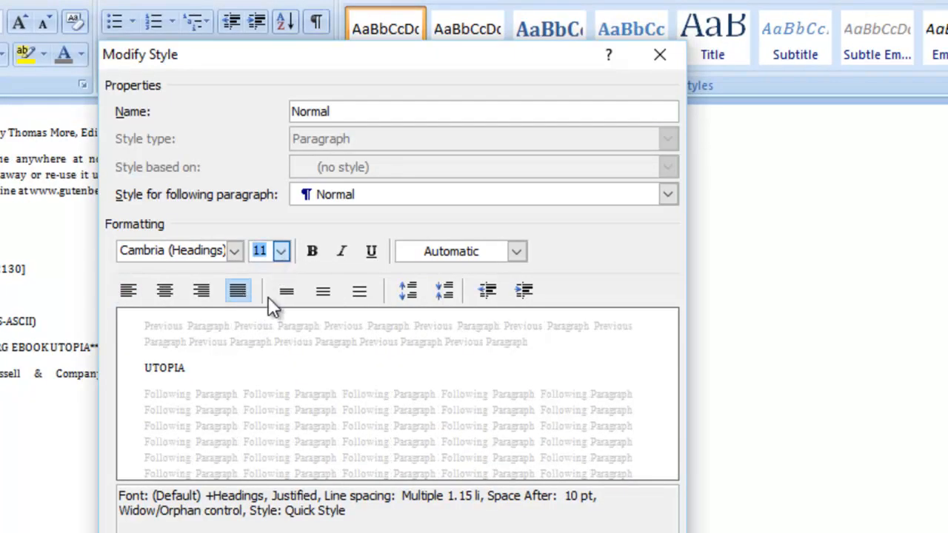
{"action": "left_click", "coordinate": [260, 329]}
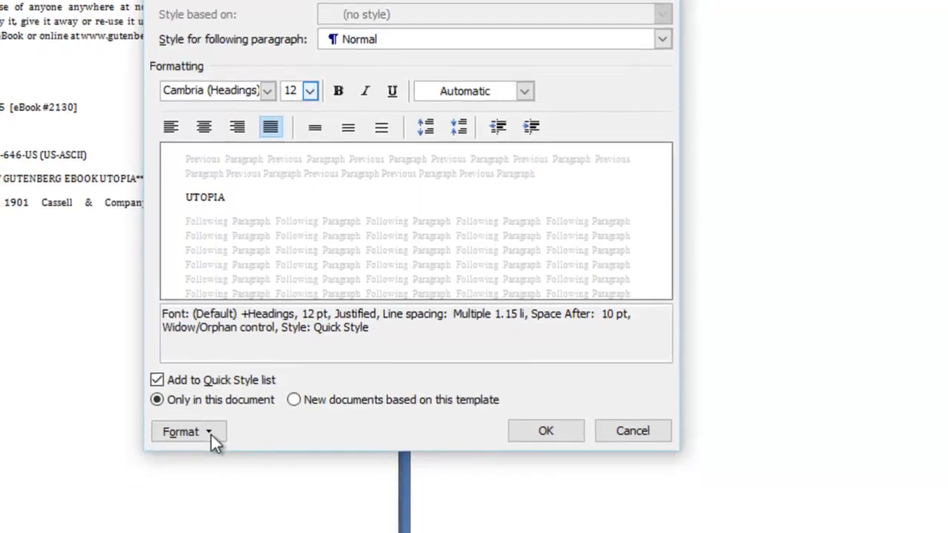
Set the Normal style's paragraph spacing to 6 pt after and its line spacing to At least 15 pt, and save the style
{"action": "left_click", "coordinate": [209, 433]}
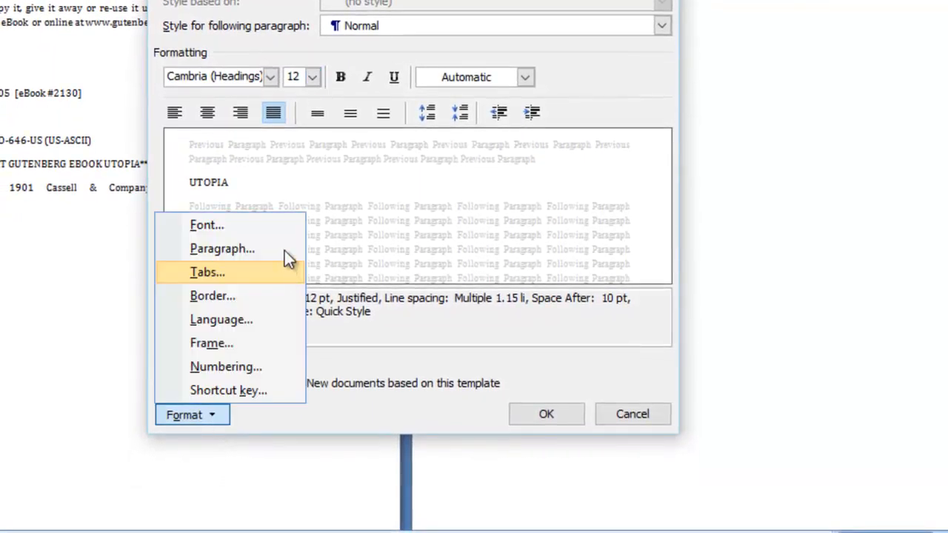
{"action": "left_click", "coordinate": [278, 250]}
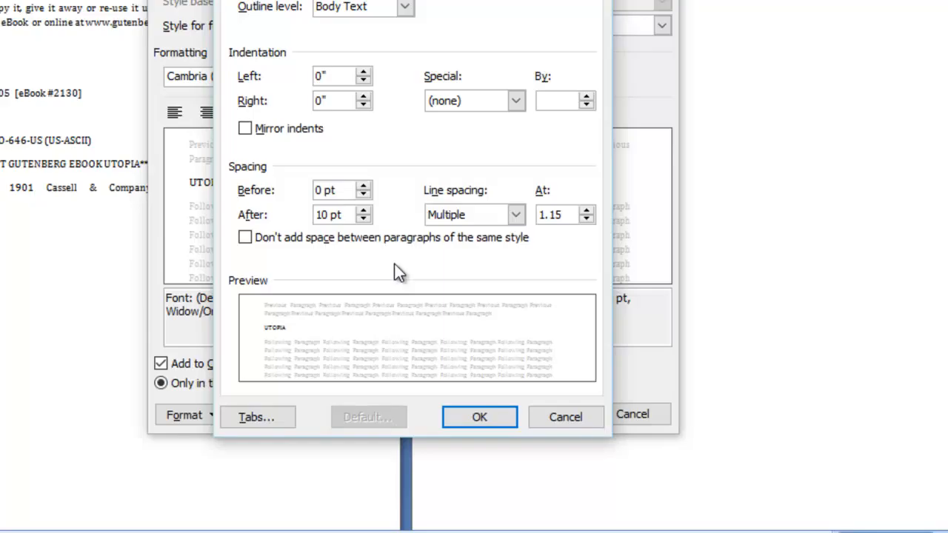
{"action": "left_click", "coordinate": [364, 219]}
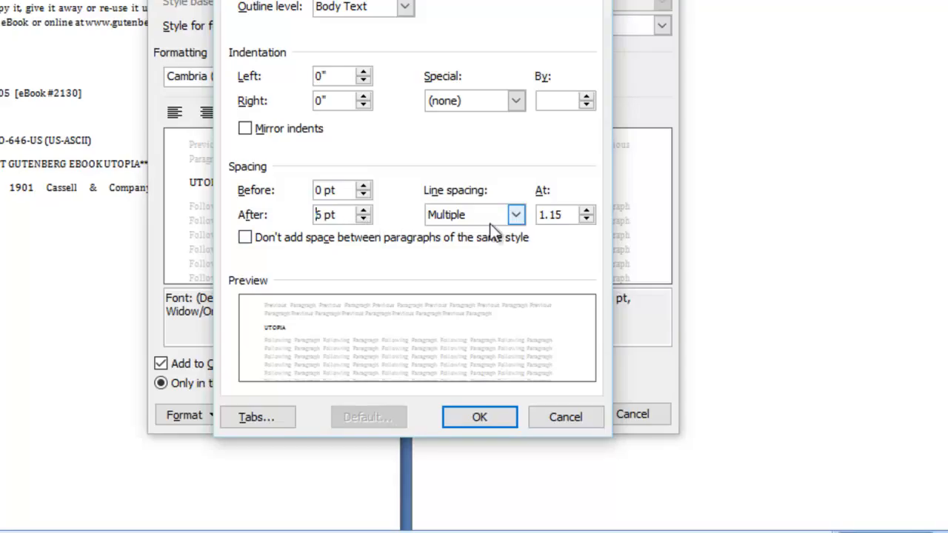
{"action": "left_click", "coordinate": [516, 216]}
{"action": "left_click", "coordinate": [483, 272]}
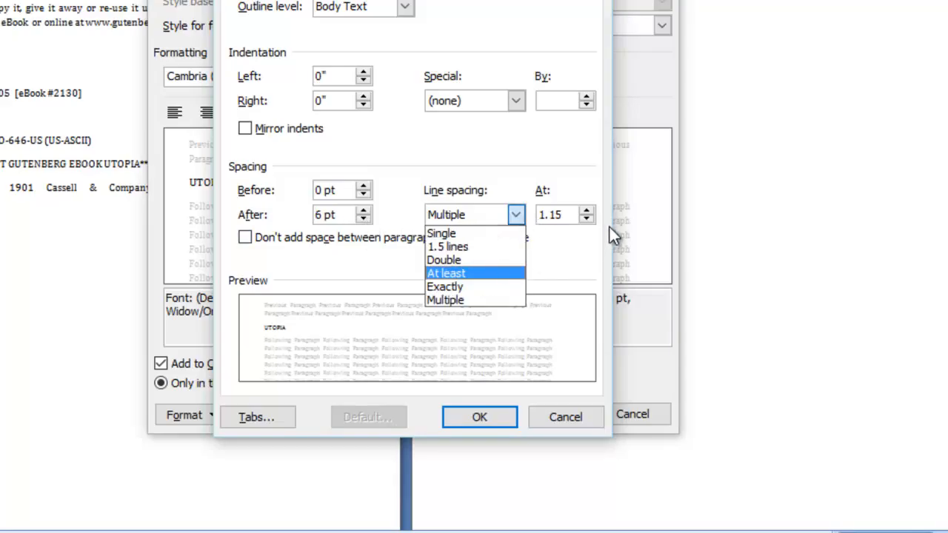
{"action": "left_click", "coordinate": [586, 211]}
{"action": "left_click", "coordinate": [586, 211]}
{"action": "left_click", "coordinate": [585, 211]}
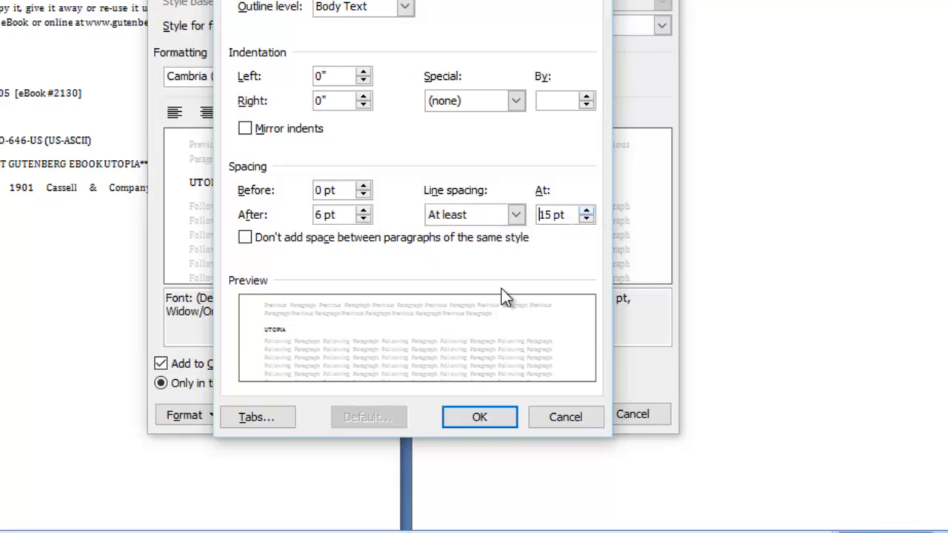
{"action": "left_click", "coordinate": [488, 415]}
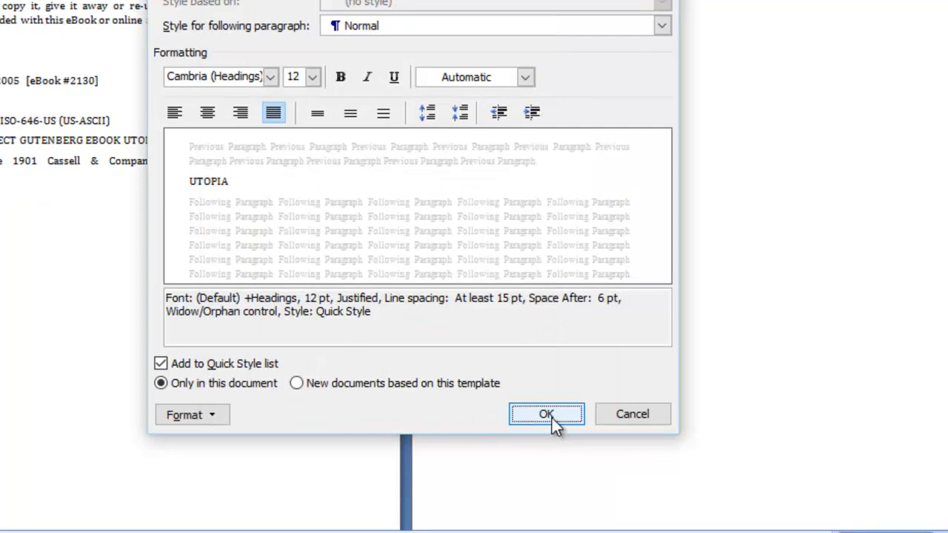
{"action": "left_click", "coordinate": [548, 415]}
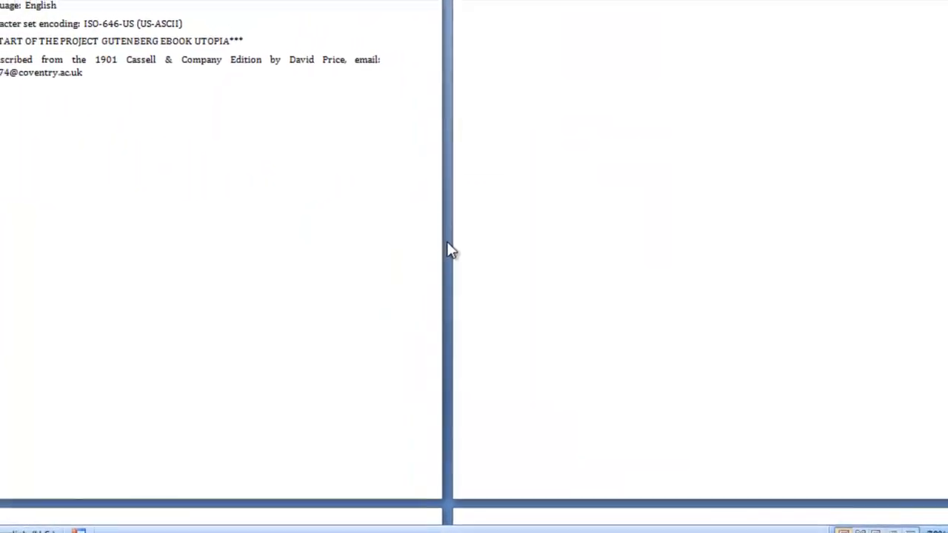
Look through the restyled pages, return to the start of the document, and centre the UTOPIA title
{"action": "scroll", "coordinate": [203, 162], "scroll_direction": "down", "scroll_amount": 10}
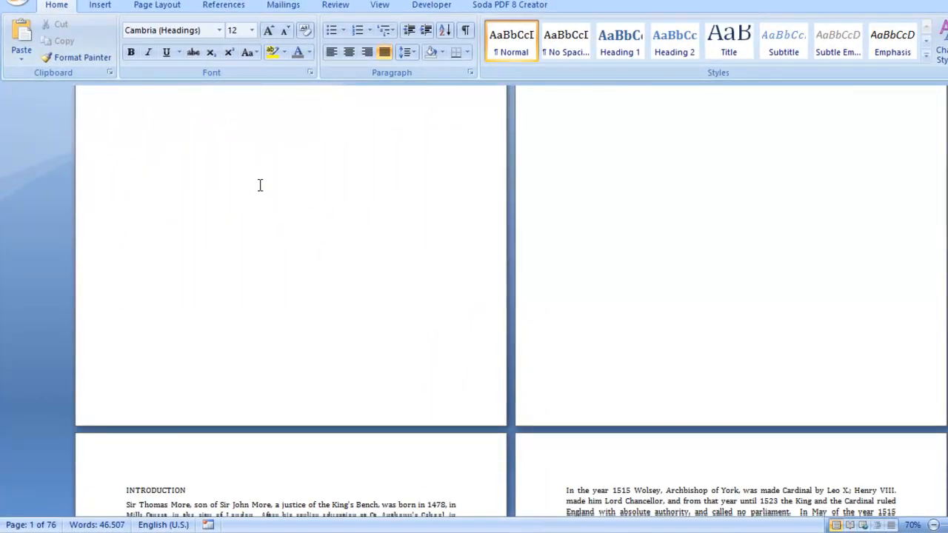
{"action": "left_click", "coordinate": [296, 213]}
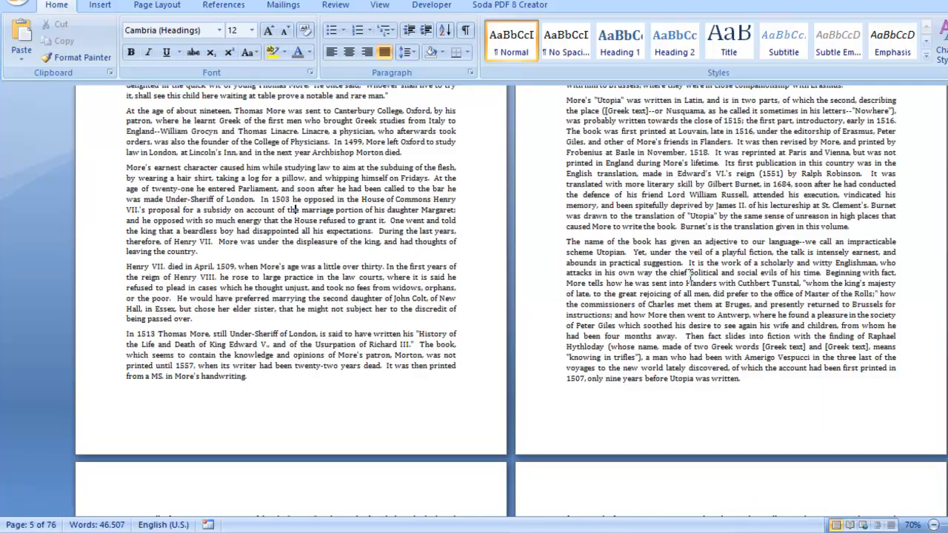
{"action": "key", "text": "Page_Down"}
{"action": "key", "text": "ctrl+Home"}
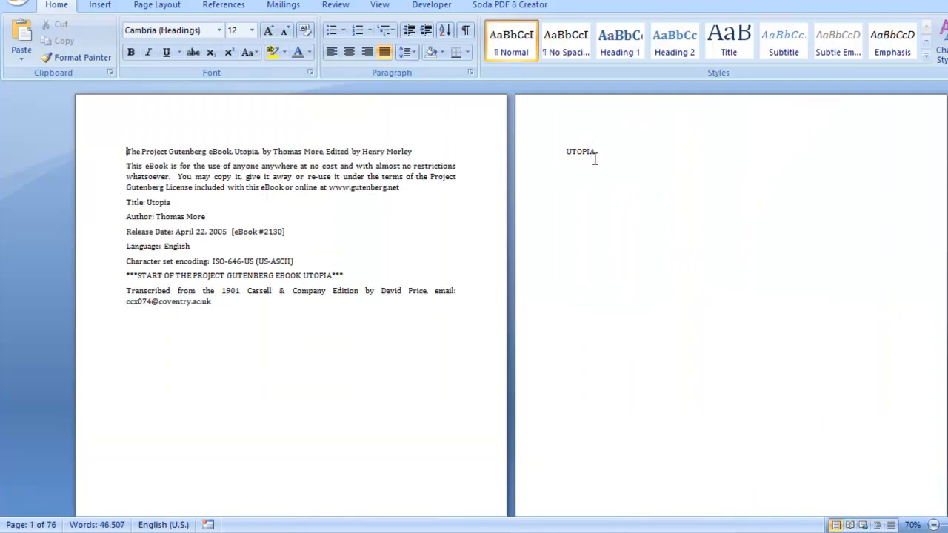
{"action": "left_click", "coordinate": [595, 159]}
{"action": "key", "text": "ctrl+e"}
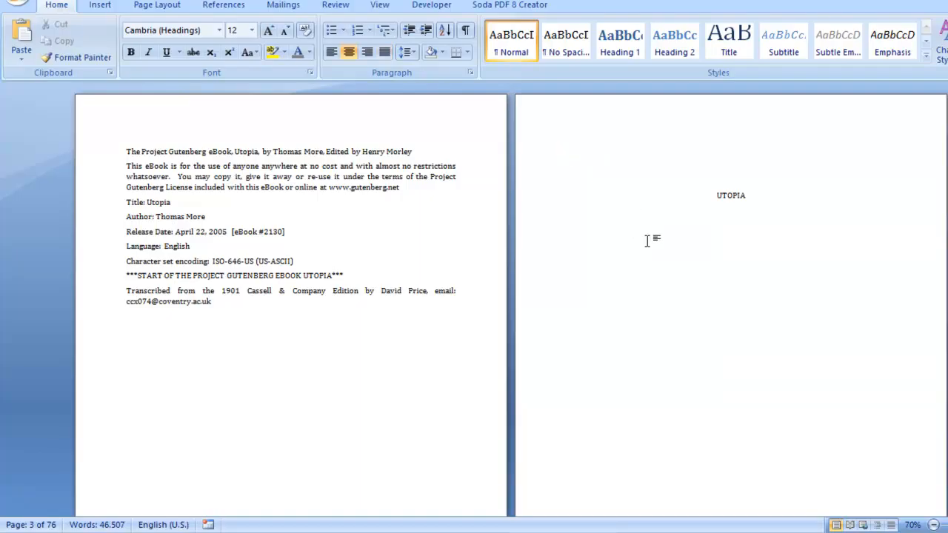
Make the UTOPIA title bold at size 14 and move it down the page with two blank lines
{"action": "key", "text": "shift+Down"}
{"action": "key", "text": "ctrl+]"}
{"action": "key", "text": "ctrl+]"}
{"action": "key", "text": "ctrl+b"}
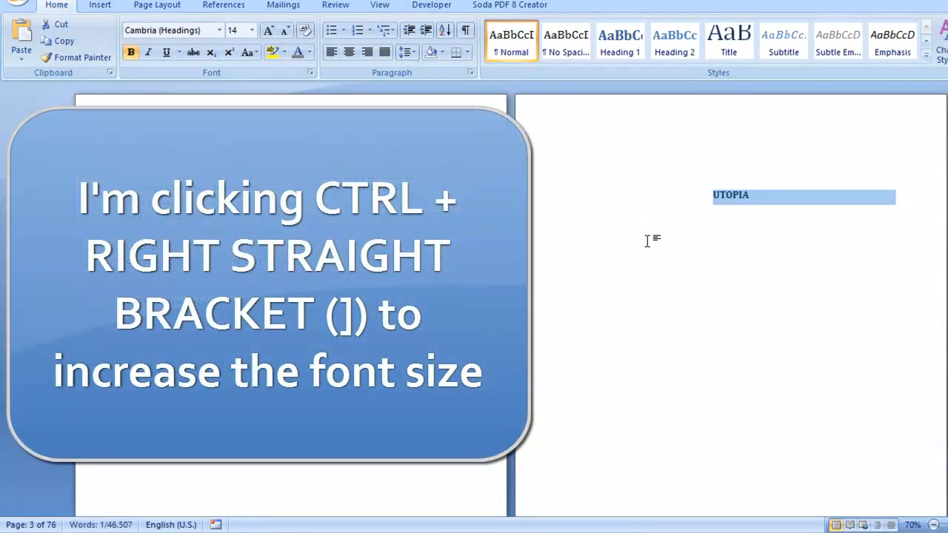
{"action": "key", "text": "Left"}
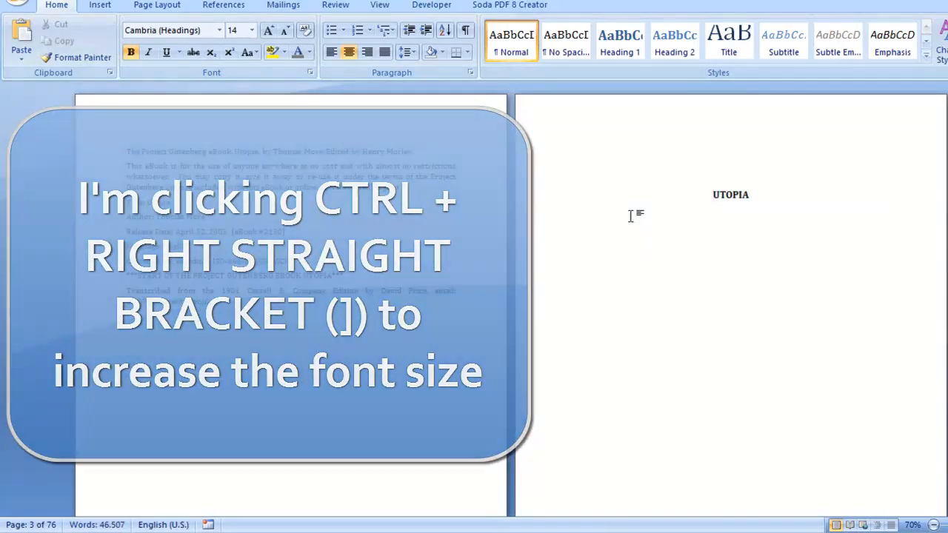
{"action": "key", "text": "Return"}
{"action": "key", "text": "Return"}
{"action": "left_click", "coordinate": [760, 269]}
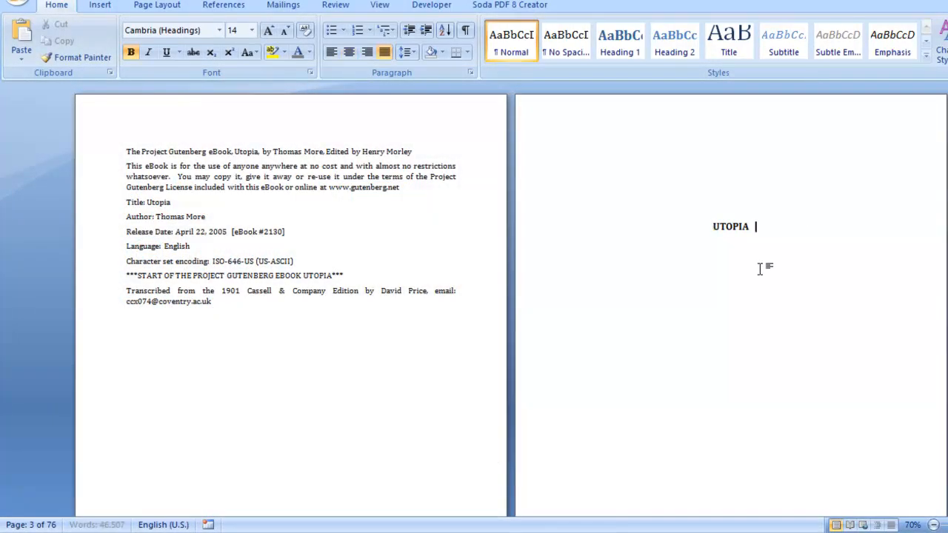
Look through the pages as far as the INTRODUCTION section and place the cursor in its first body paragraph
{"action": "scroll", "coordinate": [760, 269], "scroll_direction": "down", "scroll_amount": 8}
{"action": "scroll", "coordinate": [760, 269], "scroll_direction": "up", "scroll_amount": 8}
{"action": "scroll", "coordinate": [761, 268], "scroll_direction": "down", "scroll_amount": 3}
{"action": "scroll", "coordinate": [761, 268], "scroll_direction": "down", "scroll_amount": 15}
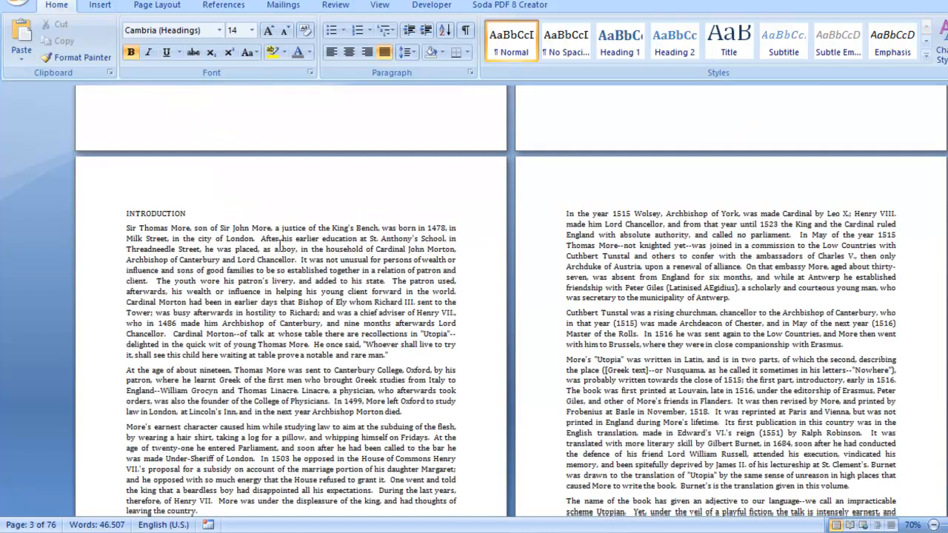
{"action": "left_click", "coordinate": [208, 227]}
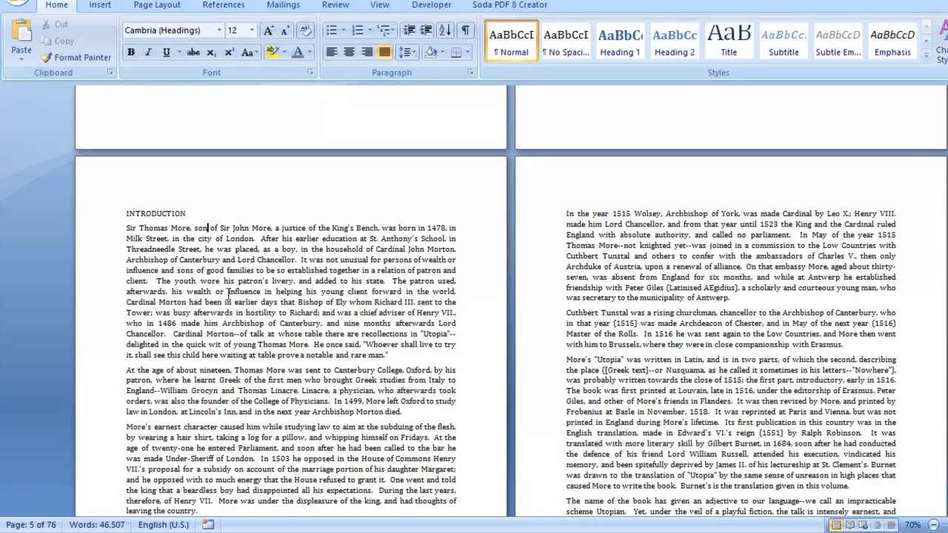
{"action": "scroll", "coordinate": [199, 290], "scroll_direction": "down", "scroll_amount": 1}
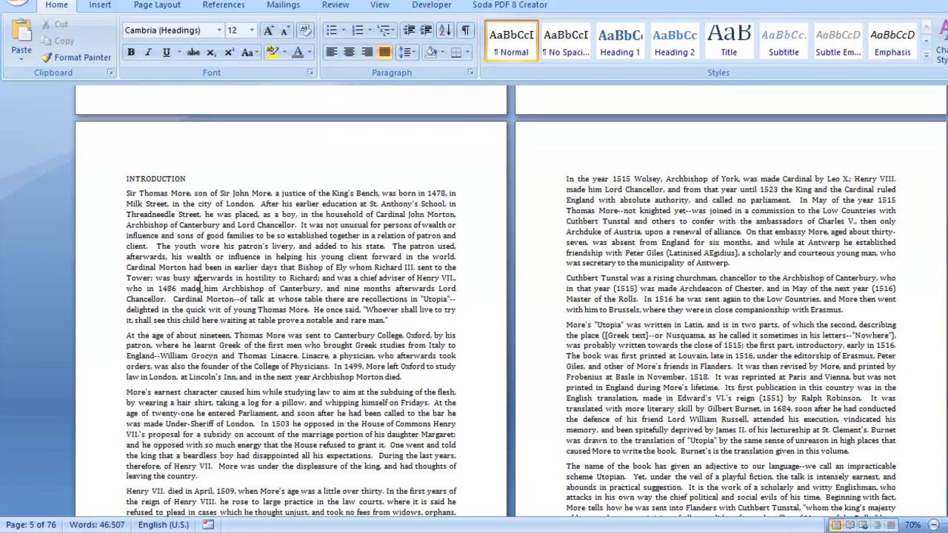
{"action": "left_click", "coordinate": [119, 191]}
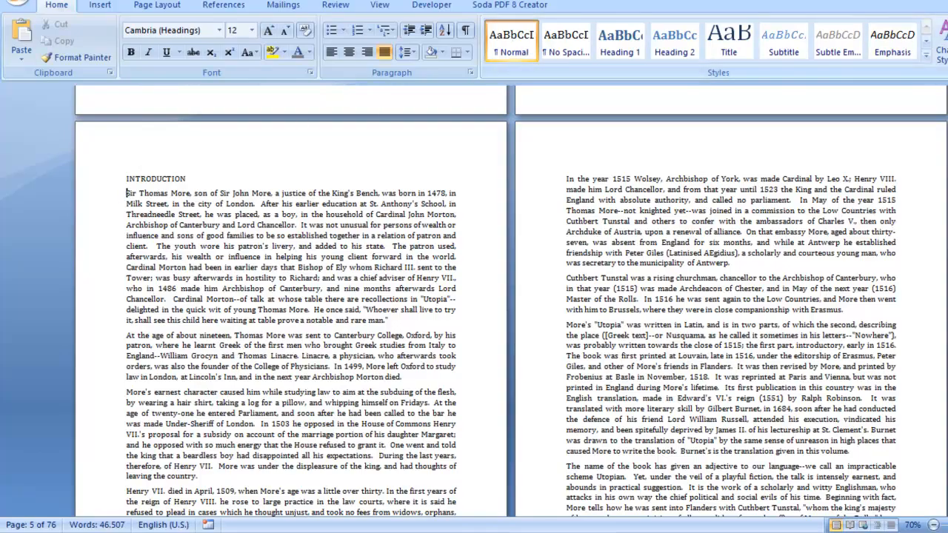
{"action": "left_click", "coordinate": [357, 194]}
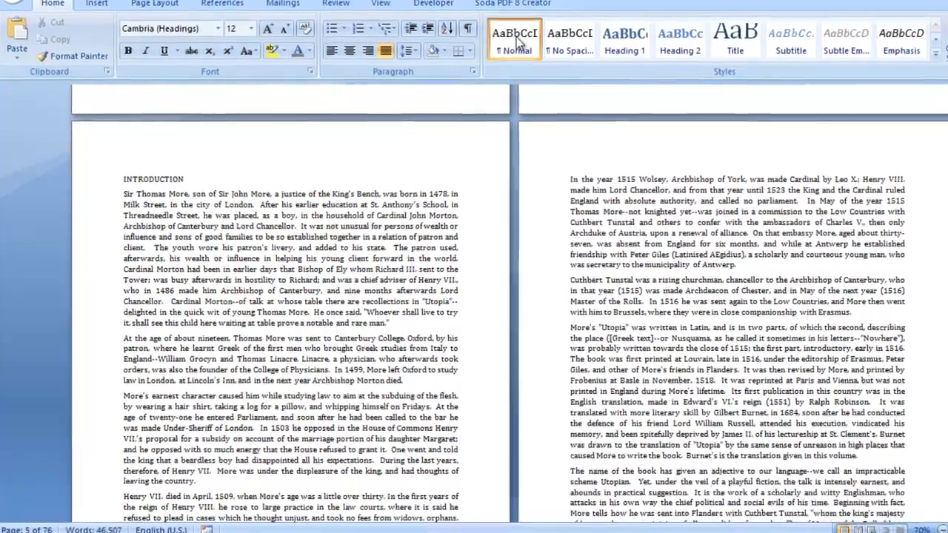
Modify the Normal style to give paragraphs a first-line indent of 0.3"
{"action": "right_click", "coordinate": [522, 40]}
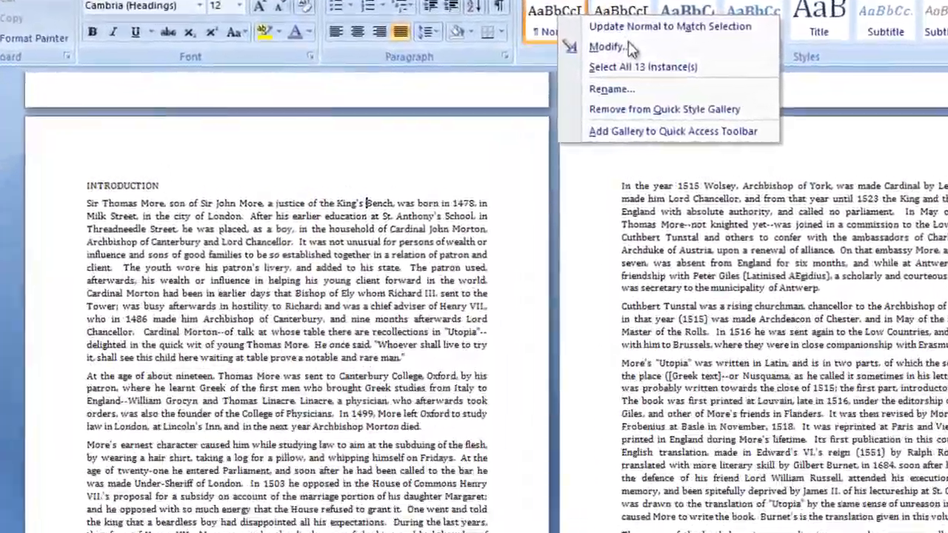
{"action": "left_click", "coordinate": [628, 47]}
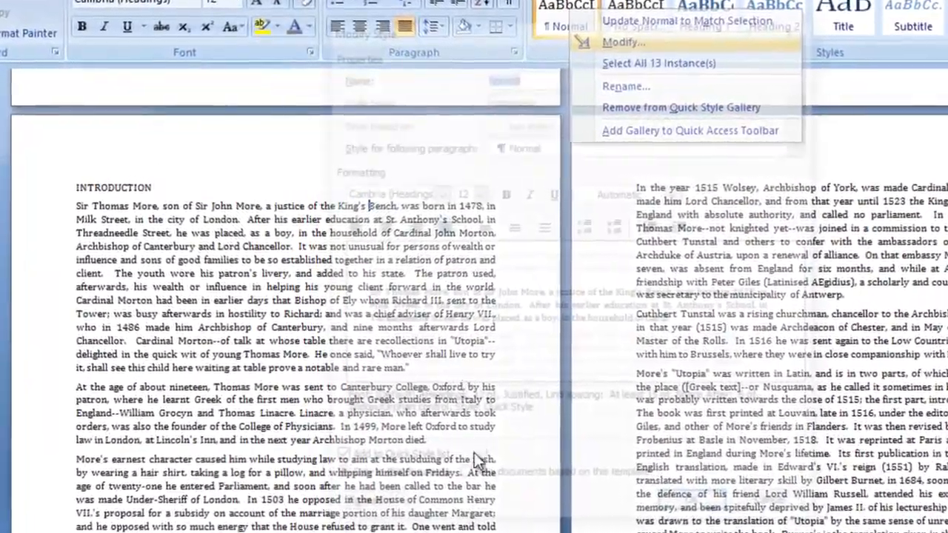
{"action": "left_click", "coordinate": [354, 494]}
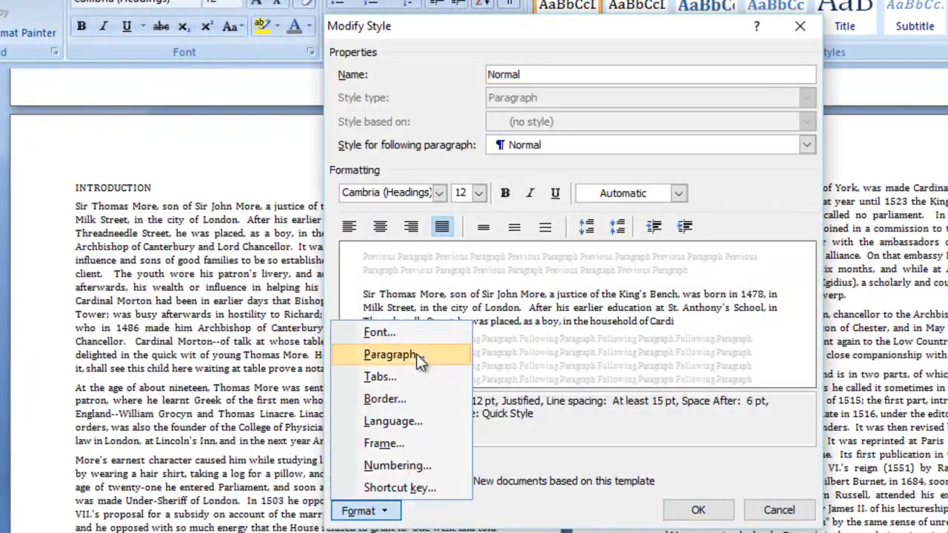
{"action": "left_click", "coordinate": [416, 354]}
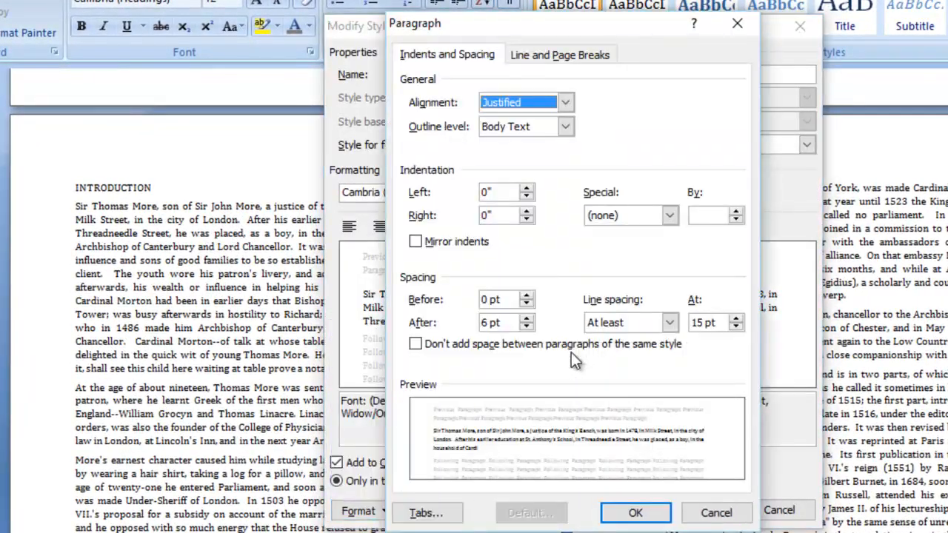
{"action": "left_click", "coordinate": [669, 215]}
{"action": "left_click", "coordinate": [657, 246]}
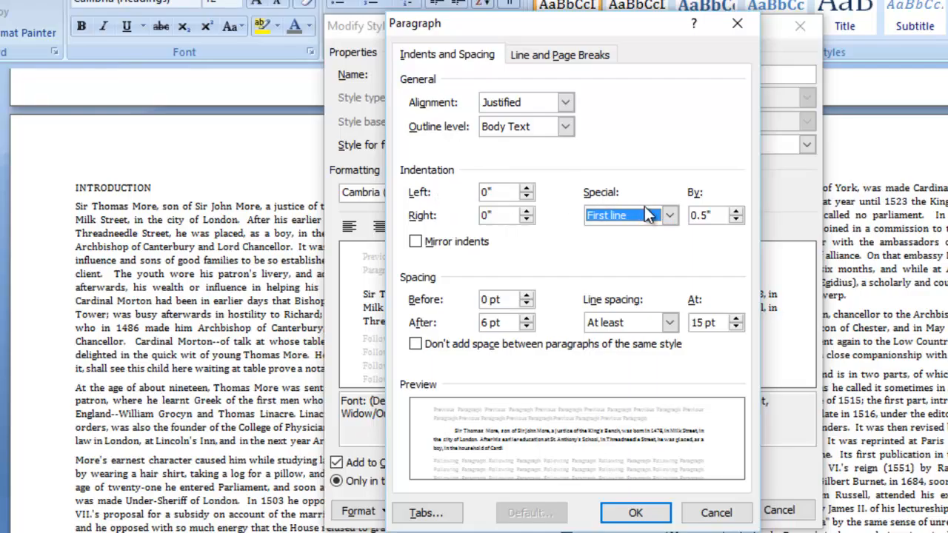
{"action": "left_click", "coordinate": [737, 219]}
{"action": "left_click", "coordinate": [737, 220]}
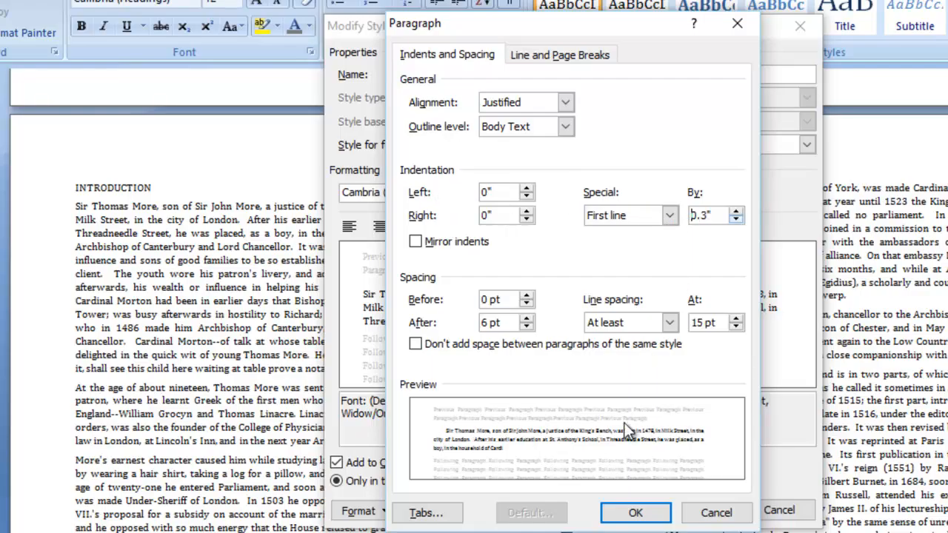
{"action": "left_click", "coordinate": [635, 521]}
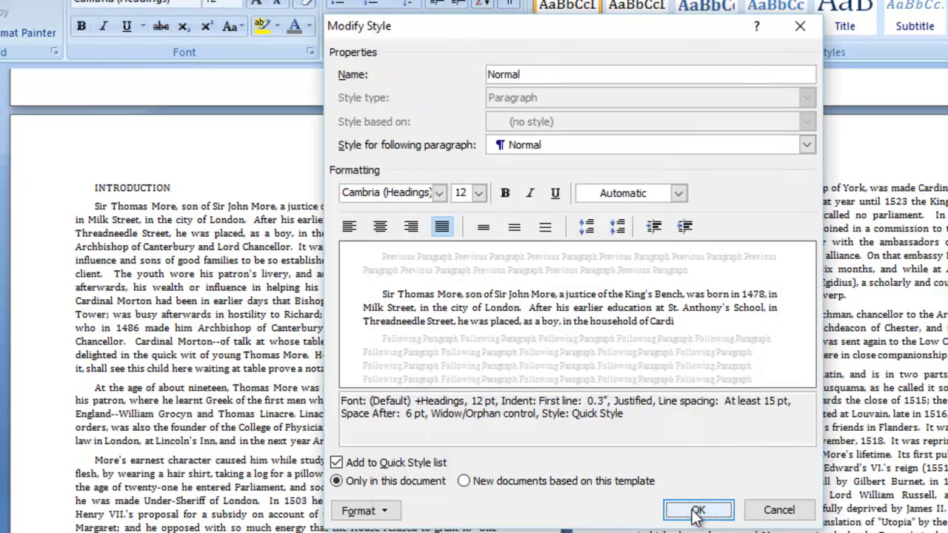
Set the Normal style's first-line indent to 0.25", change its name to NormalIndented, and save the style
{"action": "left_click", "coordinate": [365, 510]}
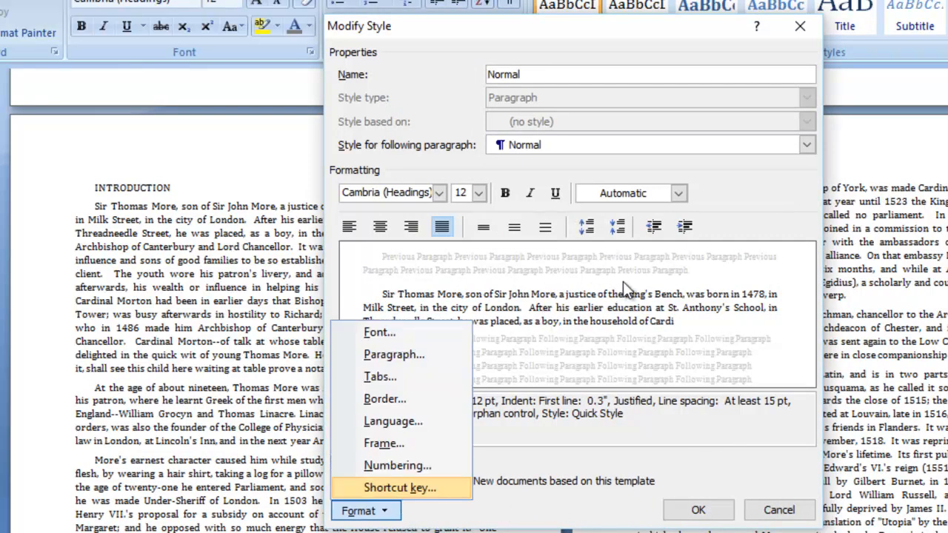
{"action": "left_click", "coordinate": [393, 355]}
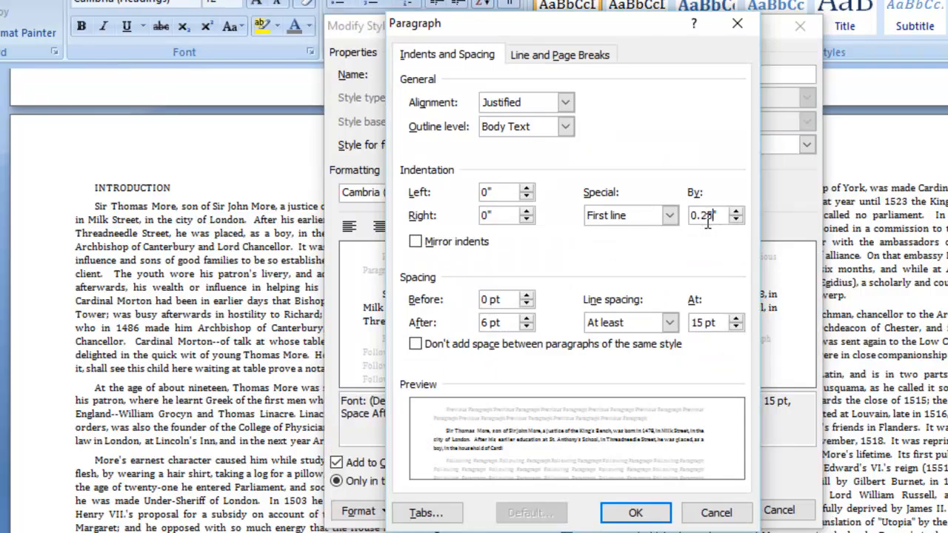
{"action": "left_click", "coordinate": [636, 512]}
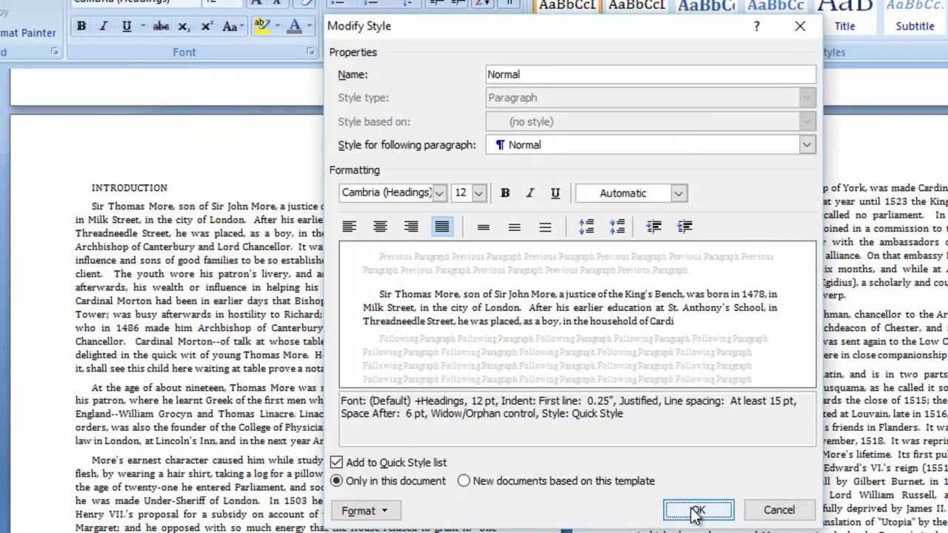
{"action": "left_click", "coordinate": [543, 77]}
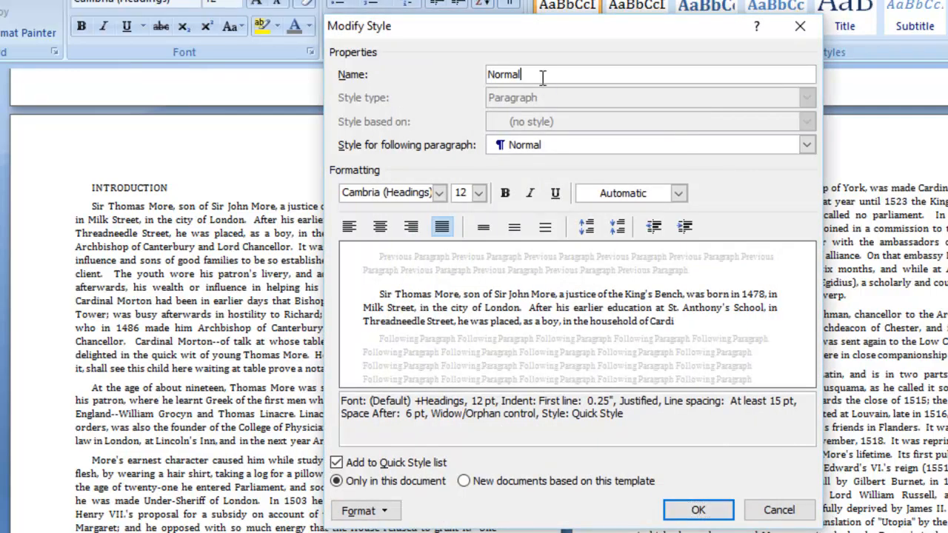
{"action": "type", "text": "Indented"}
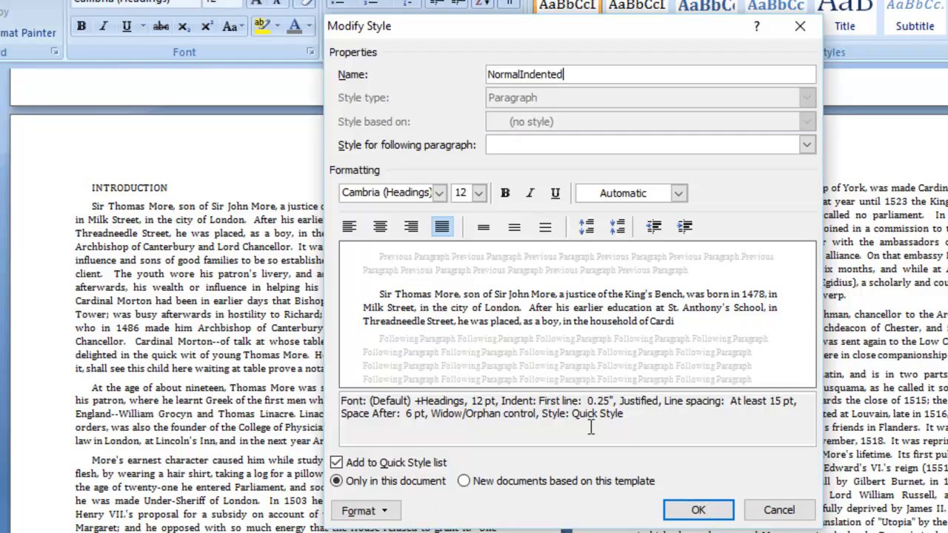
{"action": "left_click", "coordinate": [704, 512]}
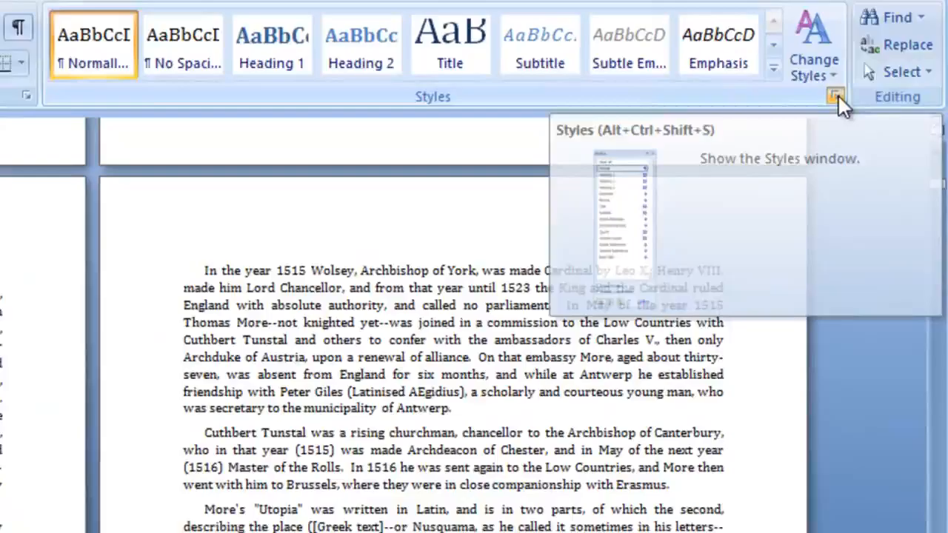
Create a new paragraph style named FirstPara, based on Normal, with no special indentation
{"action": "left_click", "coordinate": [837, 95]}
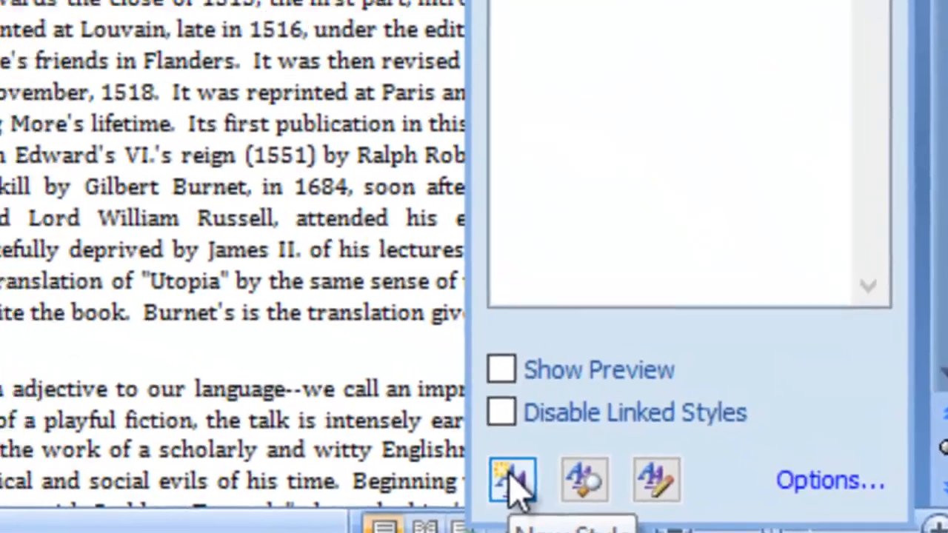
{"action": "left_click", "coordinate": [540, 478]}
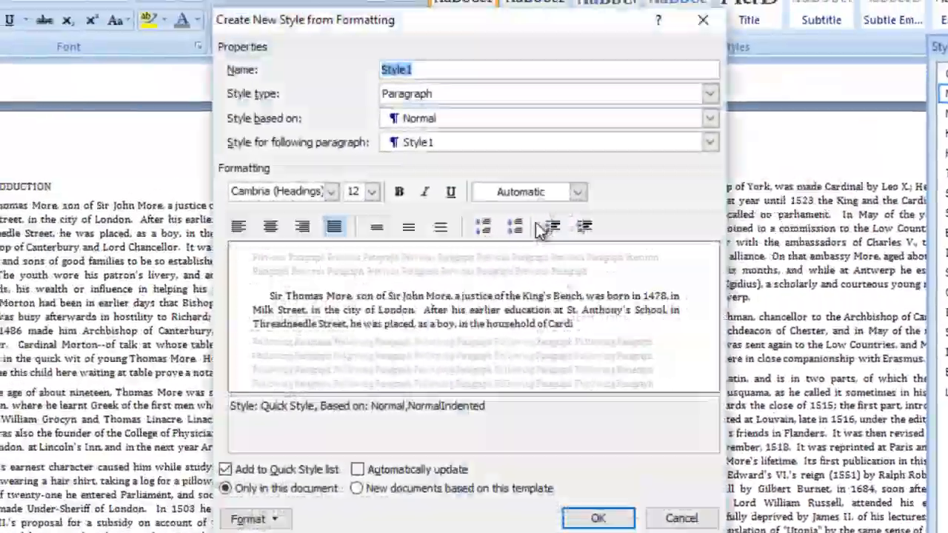
{"action": "type", "text": "Fir"}
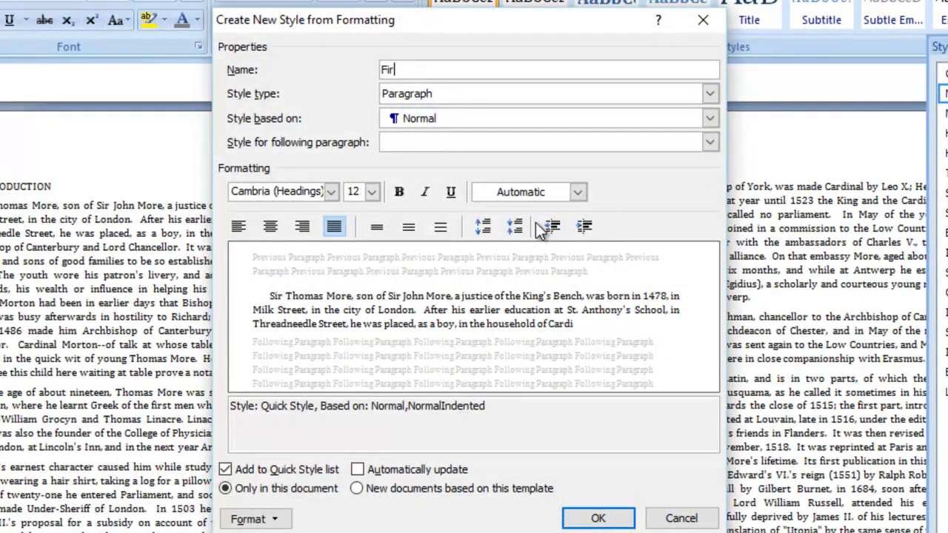
{"action": "type", "text": "stPara"}
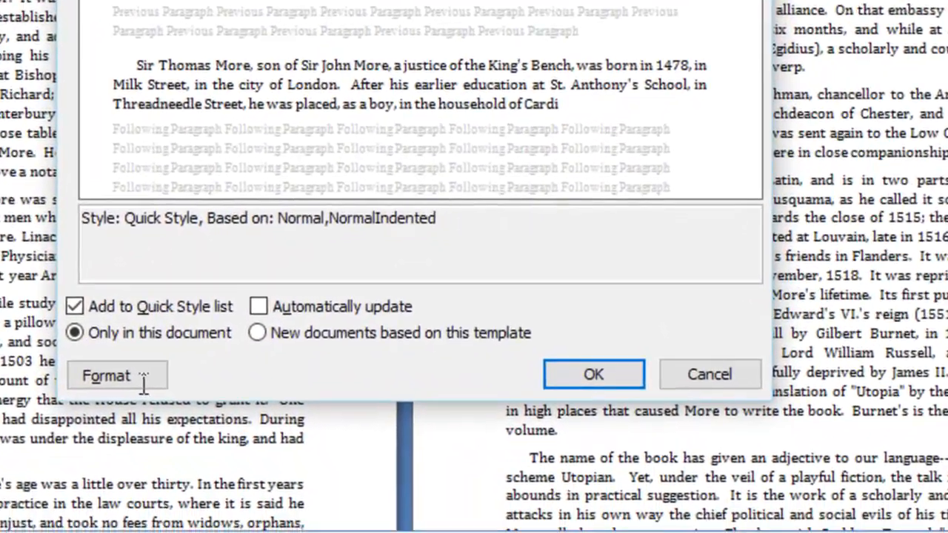
{"action": "left_click", "coordinate": [177, 444]}
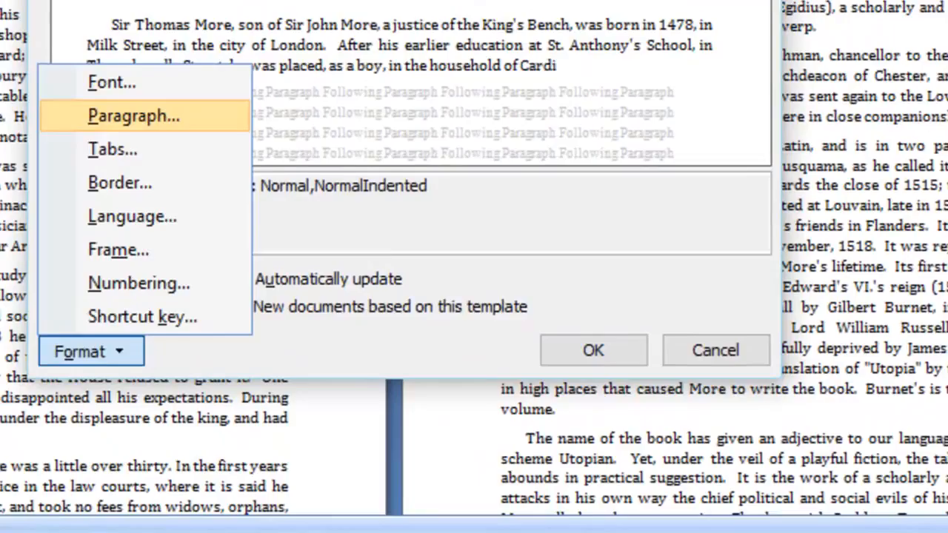
{"action": "left_click", "coordinate": [133, 116]}
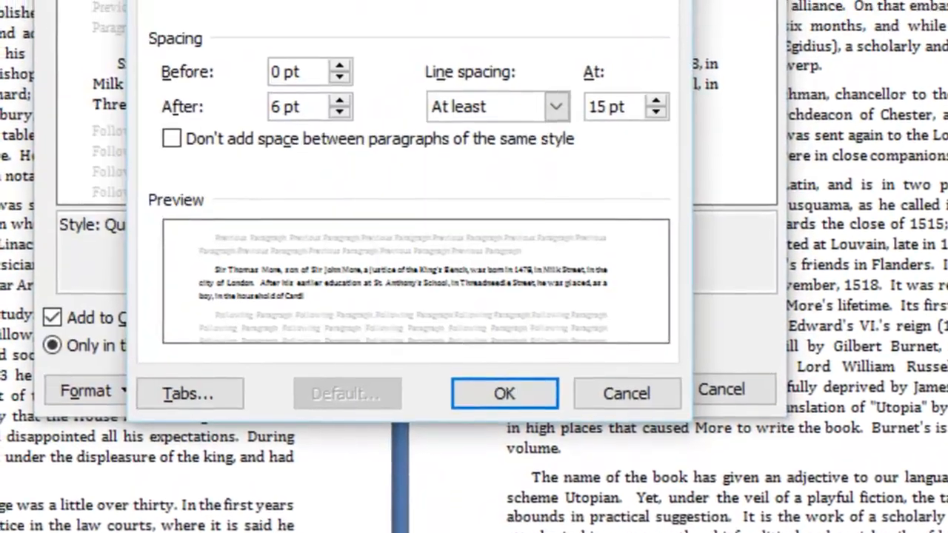
{"action": "left_click", "coordinate": [519, 76]}
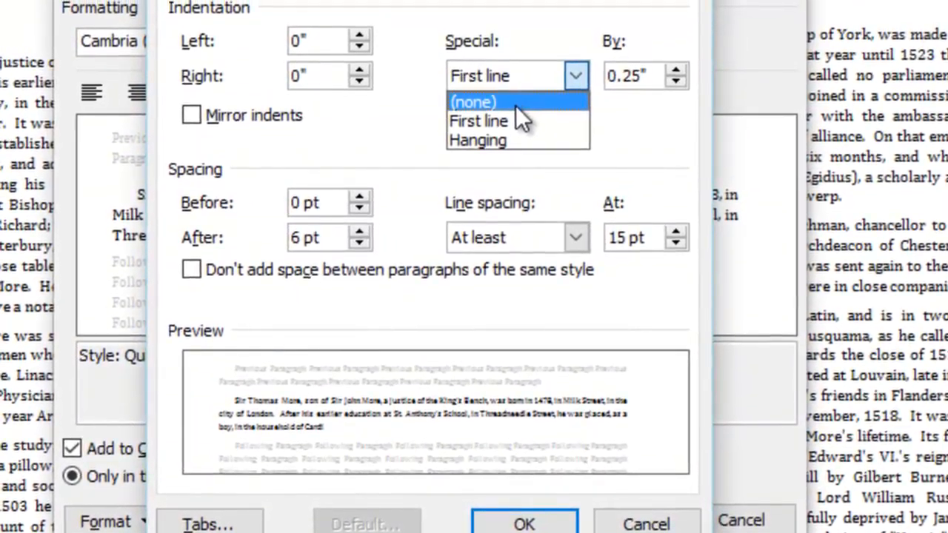
{"action": "left_click", "coordinate": [515, 104]}
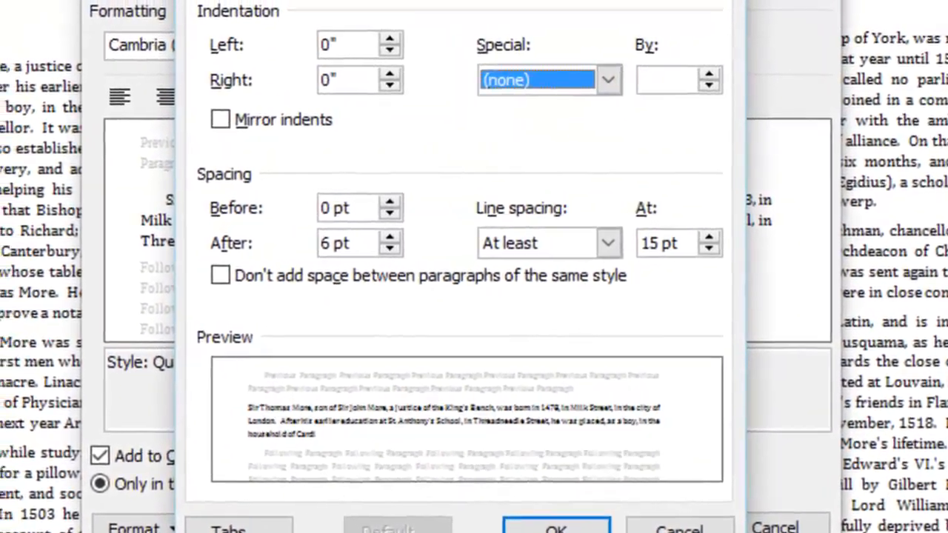
{"action": "key", "text": "Return"}
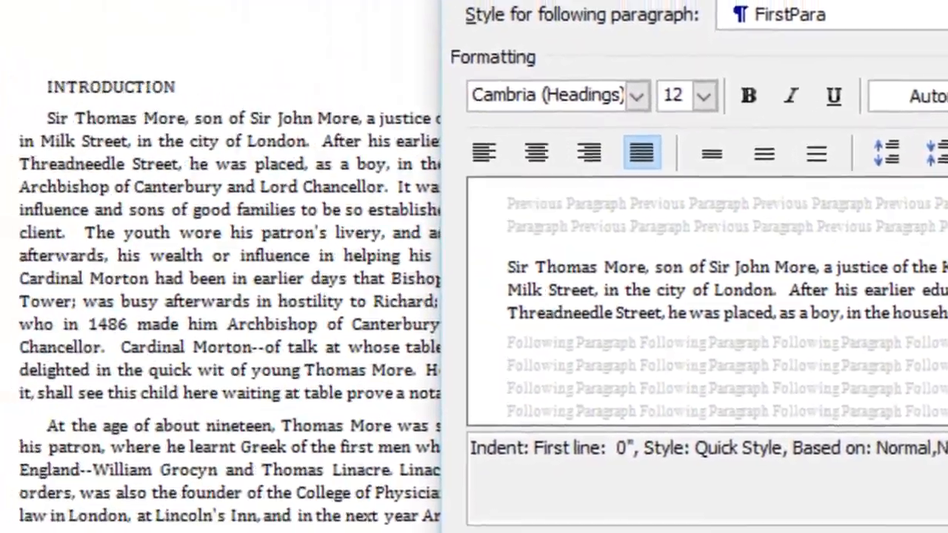
{"action": "key", "text": "Return"}
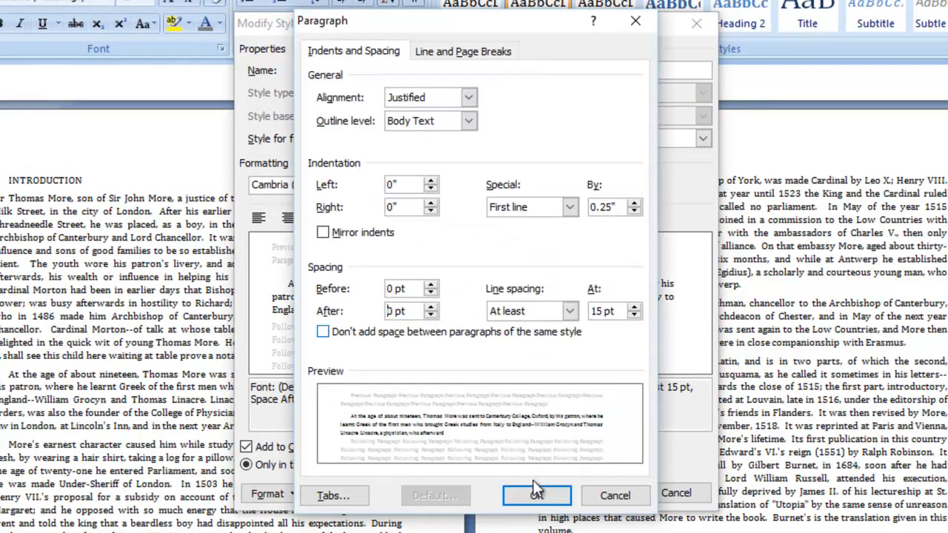
Save the Normal style with 0 pt spacing after paragraphs, and apply the FirstPara style to the INTRODUCTION heading
{"action": "left_click", "coordinate": [534, 491]}
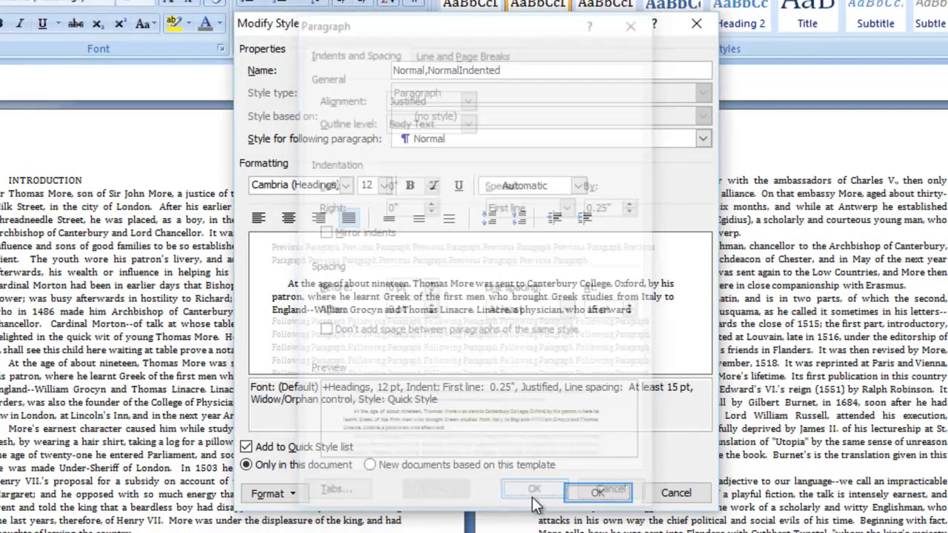
{"action": "left_click", "coordinate": [580, 490]}
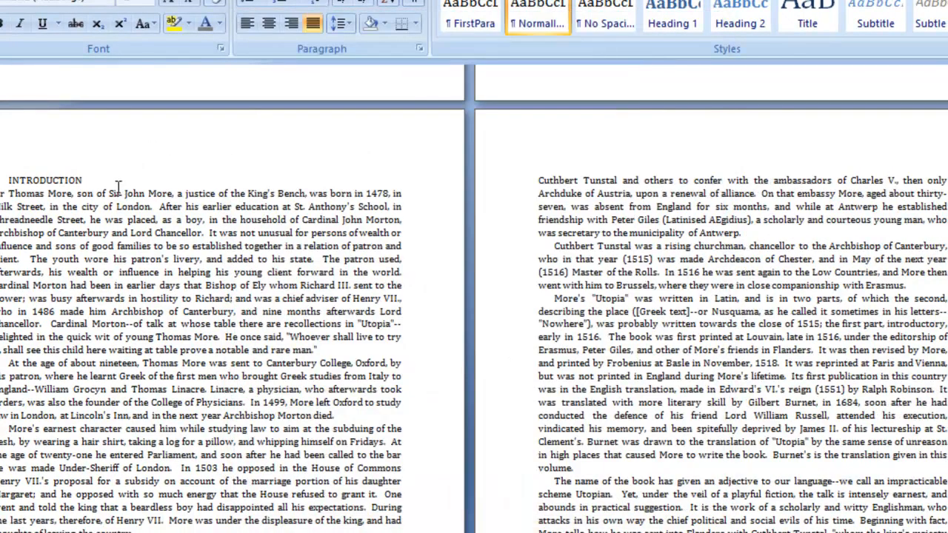
{"action": "left_click", "coordinate": [112, 178]}
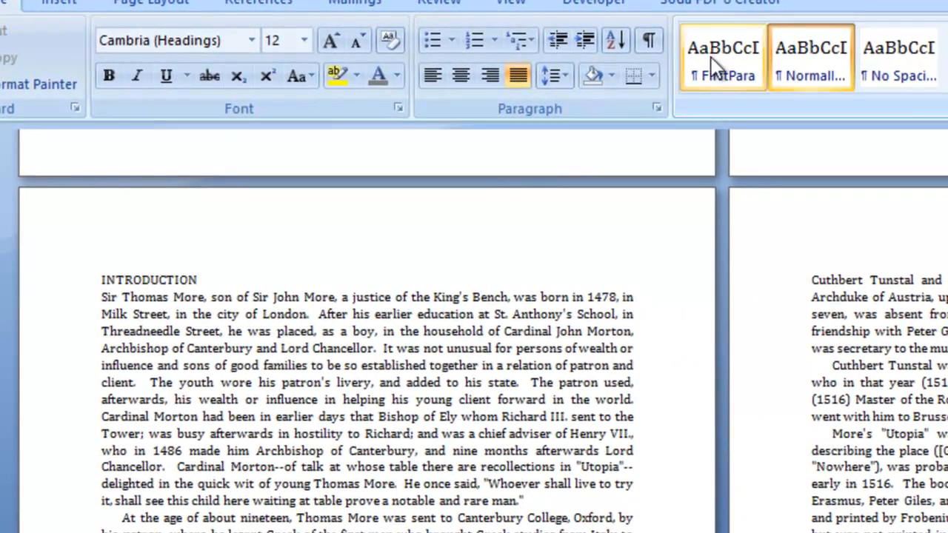
{"action": "left_click", "coordinate": [711, 57]}
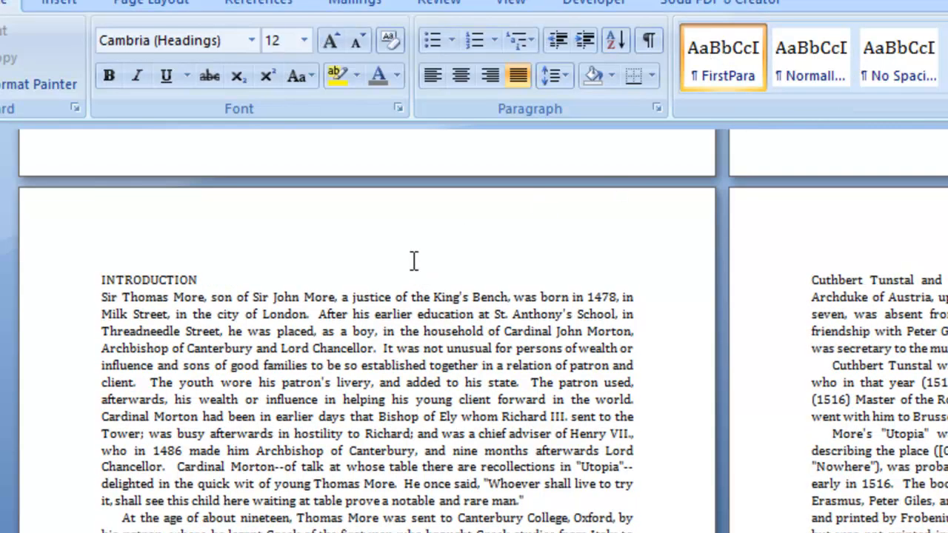
Enlarge the INTRODUCTION heading to 20 pt and centre it
{"action": "key", "text": "ctrl+shift+period"}
{"action": "key", "text": "ctrl+shift+period"}
{"action": "key", "text": "ctrl+shift+period"}
{"action": "key", "text": "ctrl+shift+period"}
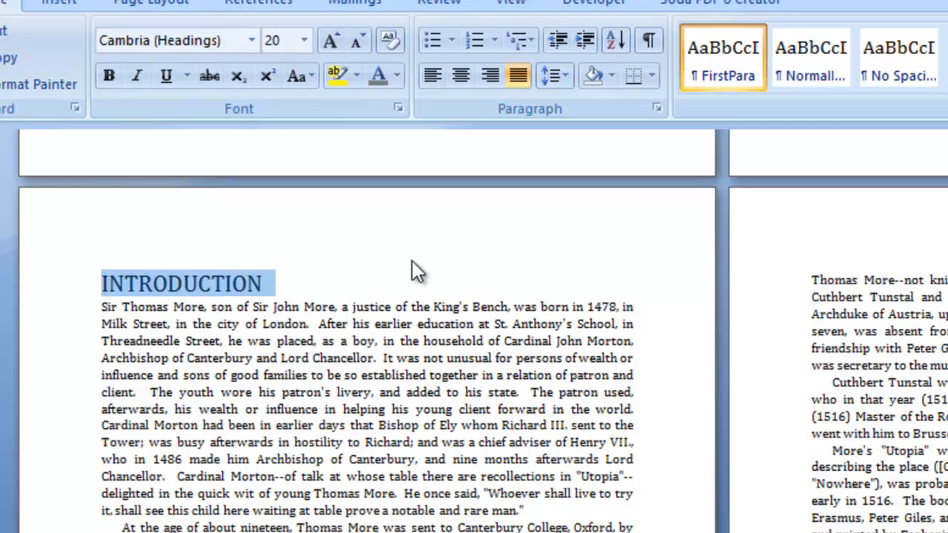
{"action": "key", "text": "ctrl+e"}
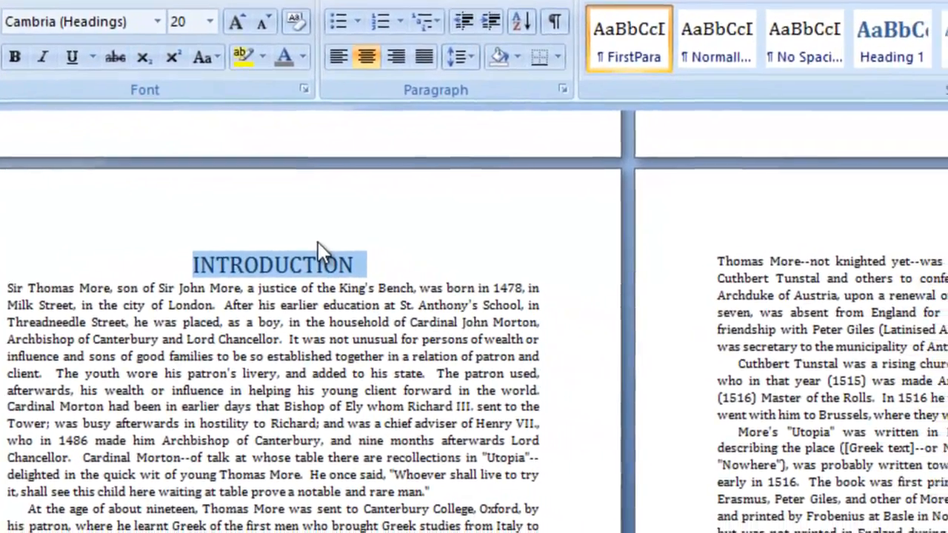
Set the INTRODUCTION heading's paragraph spacing to 30 pt before and 48 pt after
{"action": "key", "text": "alt+o"}
{"action": "key", "text": "p"}
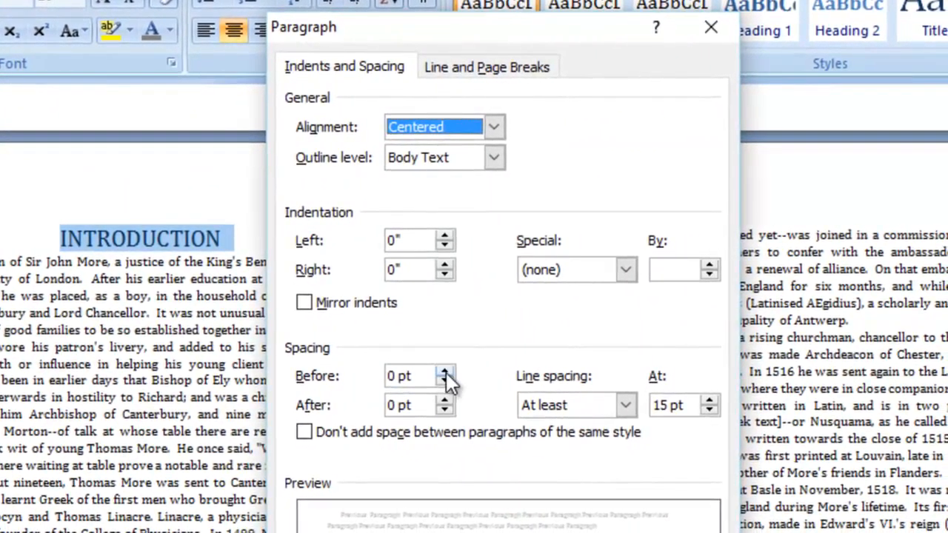
{"action": "left_click", "coordinate": [445, 371]}
{"action": "left_click", "coordinate": [445, 372]}
{"action": "left_click", "coordinate": [445, 372]}
{"action": "left_click", "coordinate": [445, 372]}
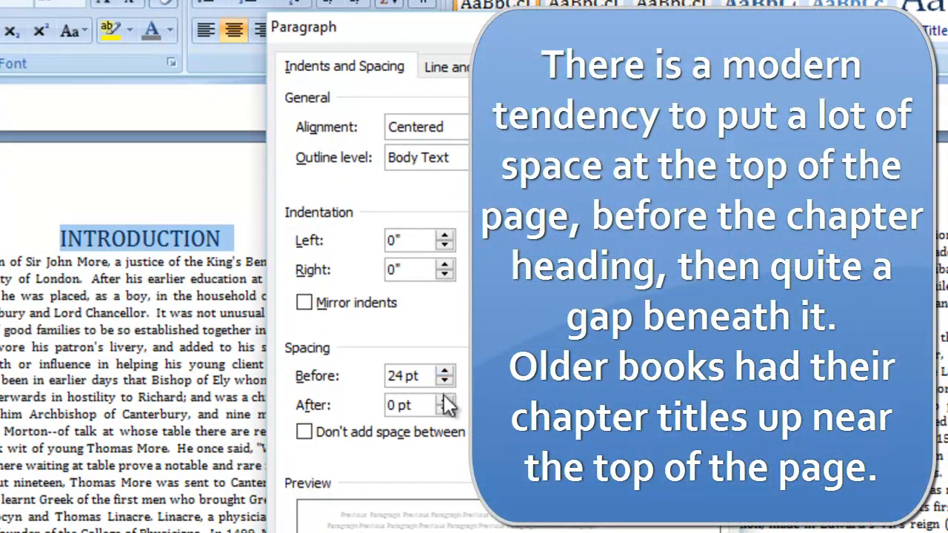
{"action": "left_click", "coordinate": [446, 401]}
{"action": "left_click", "coordinate": [445, 400]}
{"action": "left_click", "coordinate": [445, 400]}
{"action": "left_click", "coordinate": [444, 400]}
{"action": "left_click", "coordinate": [445, 400]}
{"action": "left_click", "coordinate": [444, 400]}
{"action": "left_click", "coordinate": [444, 400]}
{"action": "left_click", "coordinate": [444, 400]}
{"action": "left_click", "coordinate": [446, 372]}
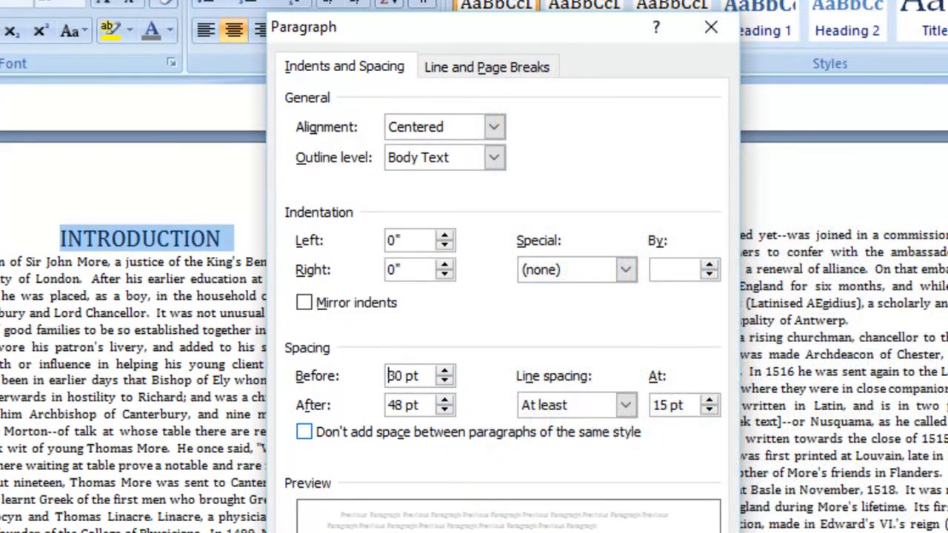
{"action": "key", "text": "Return"}
{"action": "left_click", "coordinate": [295, 516]}
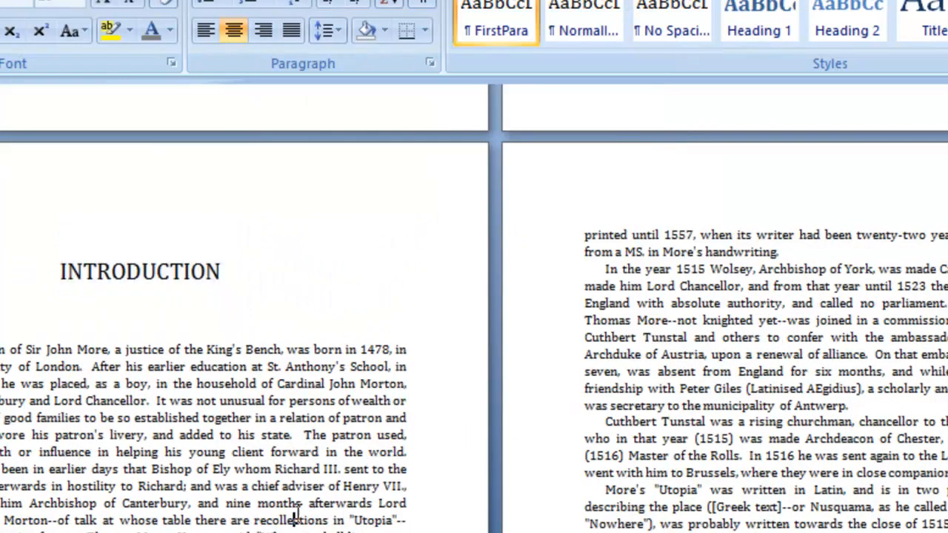
Increase the INTRODUCTION heading's paragraph spacing further, both before and after
{"action": "left_click", "coordinate": [239, 261]}
{"action": "key", "text": "alt+o"}
{"action": "key", "text": "p"}
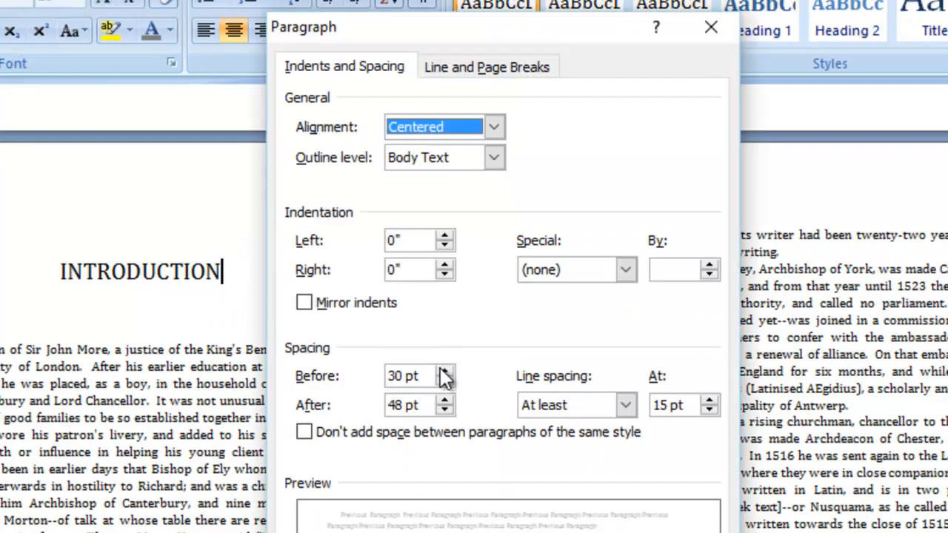
{"action": "left_click", "coordinate": [444, 371]}
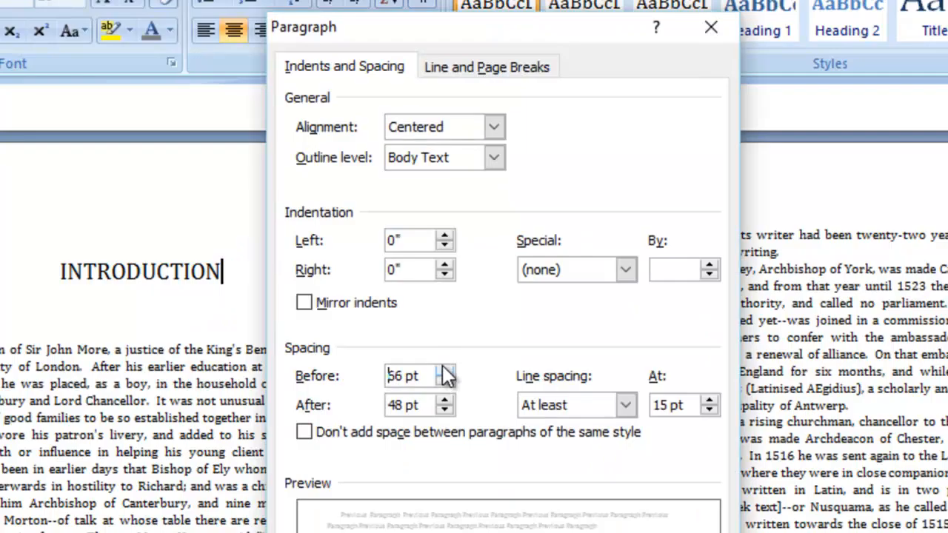
{"action": "left_click", "coordinate": [445, 372]}
{"action": "left_click", "coordinate": [445, 402]}
{"action": "key", "text": "Return"}
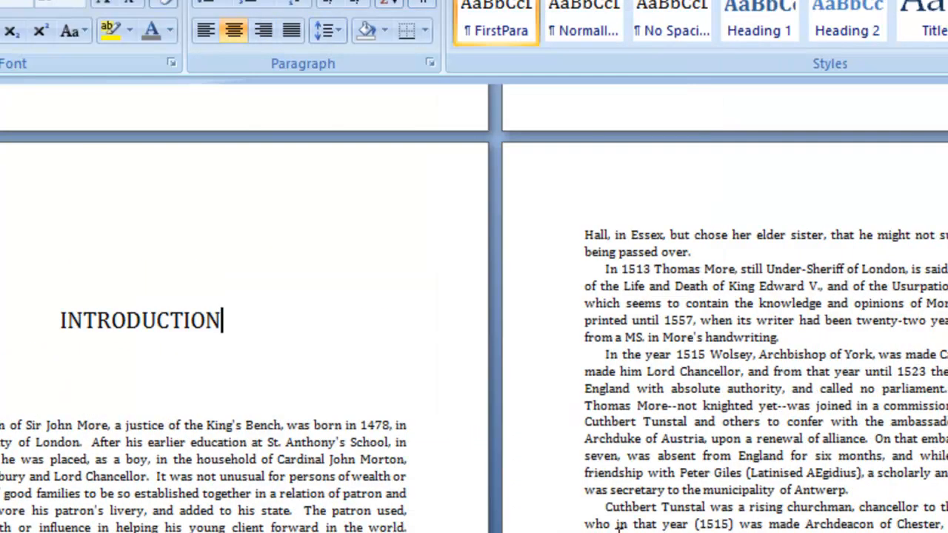
Select the formatted INTRODUCTION heading and update the Heading 1 style to match it
{"action": "scroll", "coordinate": [774, 433], "scroll_direction": "down", "scroll_amount": 1}
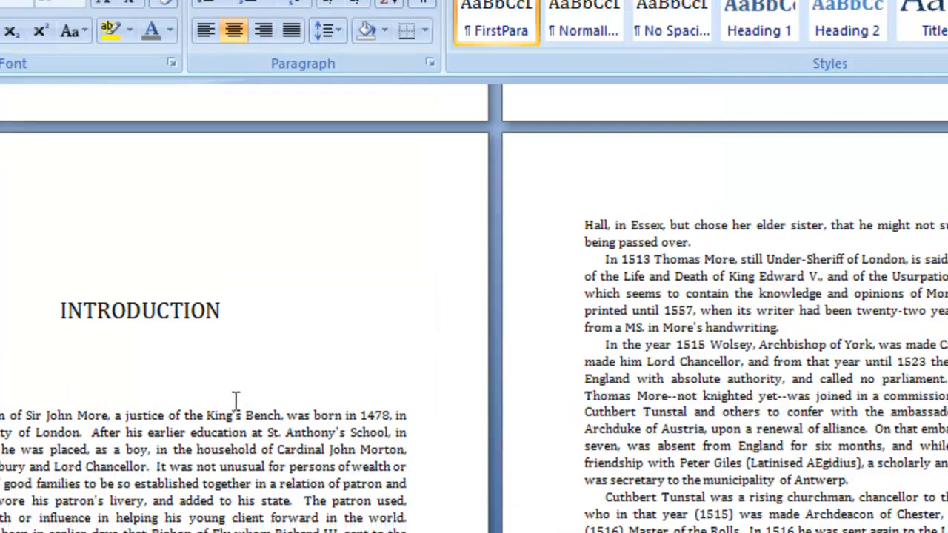
{"action": "scroll", "coordinate": [205, 332], "scroll_direction": "up", "scroll_amount": 3}
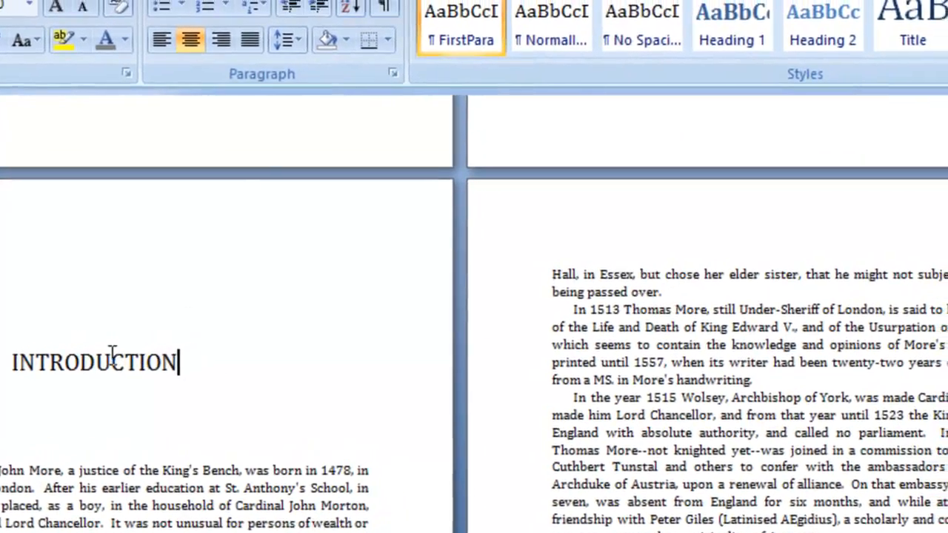
{"action": "triple_click", "coordinate": [157, 339]}
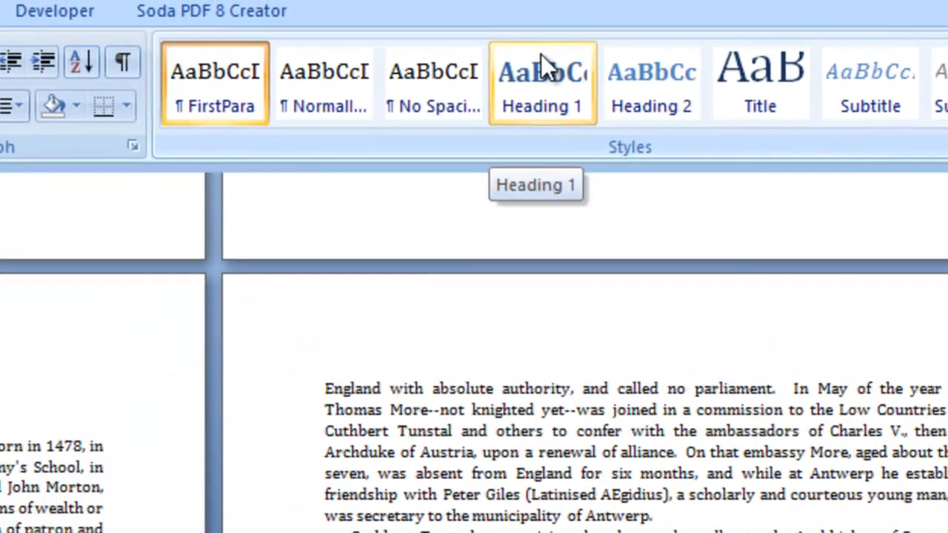
{"action": "right_click", "coordinate": [545, 58]}
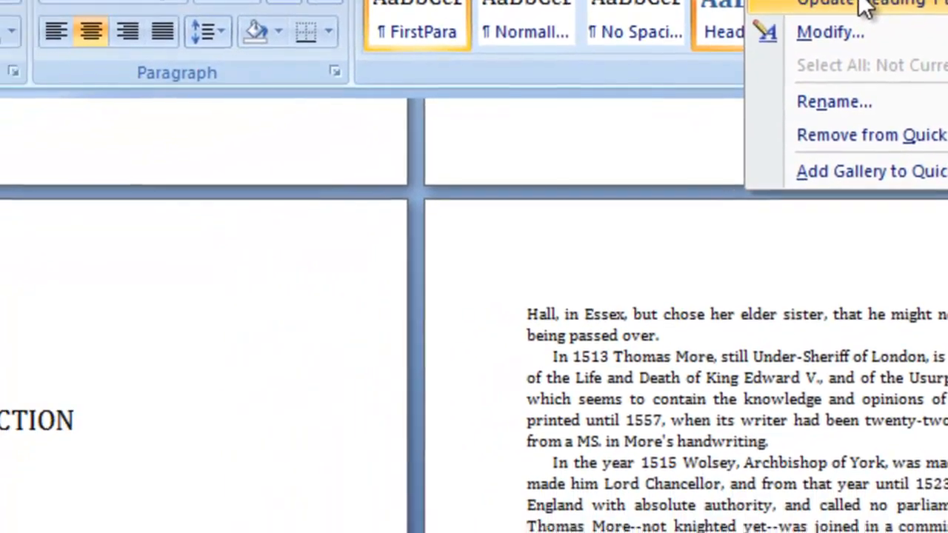
{"action": "left_click", "coordinate": [659, 72]}
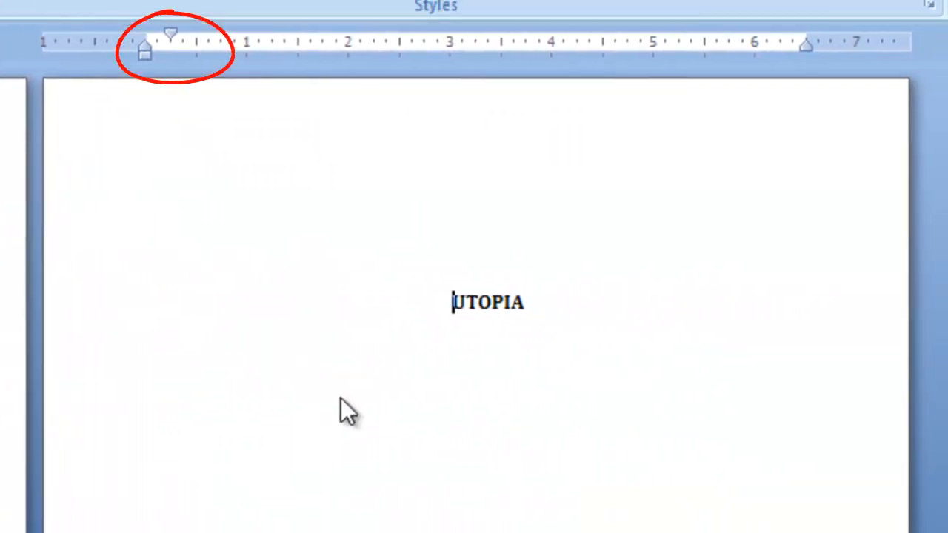
Remove the first-line indent from the UTOPIA title and the Project Gutenberg front-matter paragraphs with the FirstPara style
{"action": "key", "text": "ctrl+shift+n"}
{"action": "key", "text": "ctrl+z"}
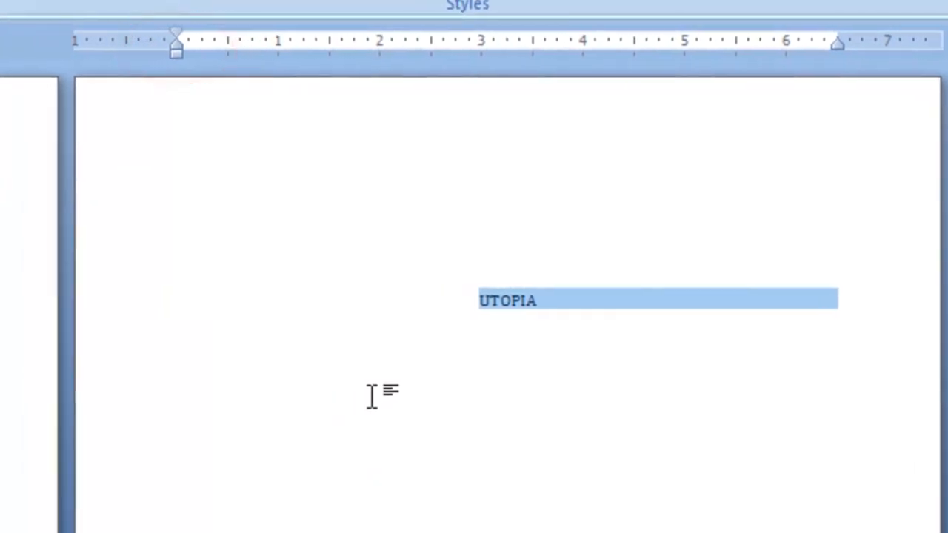
{"action": "left_click", "coordinate": [64, 413]}
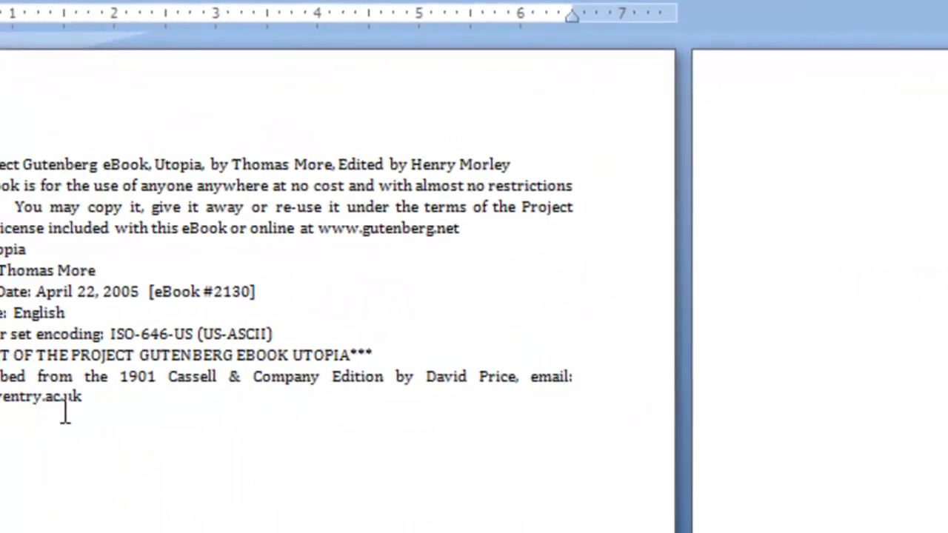
{"action": "key", "text": "ctrl+a"}
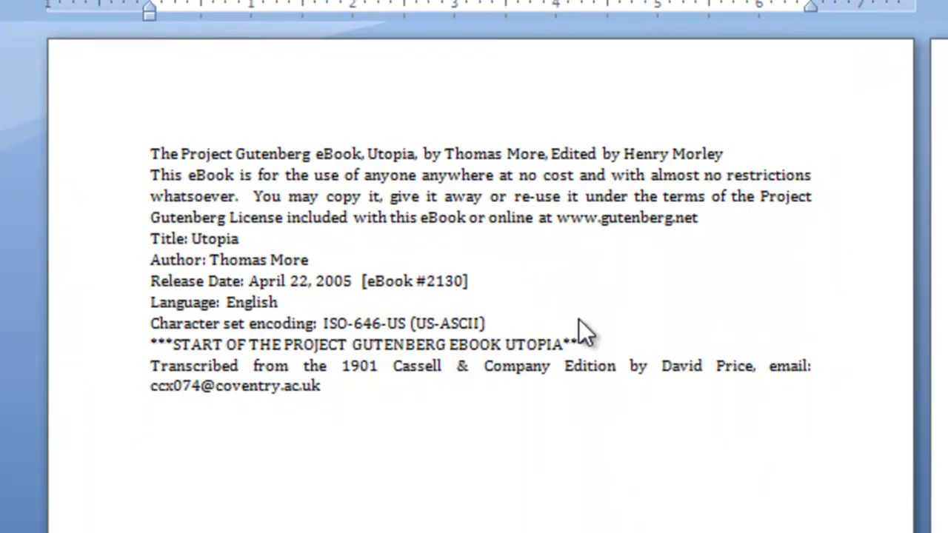
Apply the FirstPara style to the DISCOURSES OF RAPHAEL HYTHLODAY heading and the "Henry VIII." paragraph below it
{"action": "scroll", "coordinate": [580, 320], "scroll_direction": "down", "scroll_amount": 5}
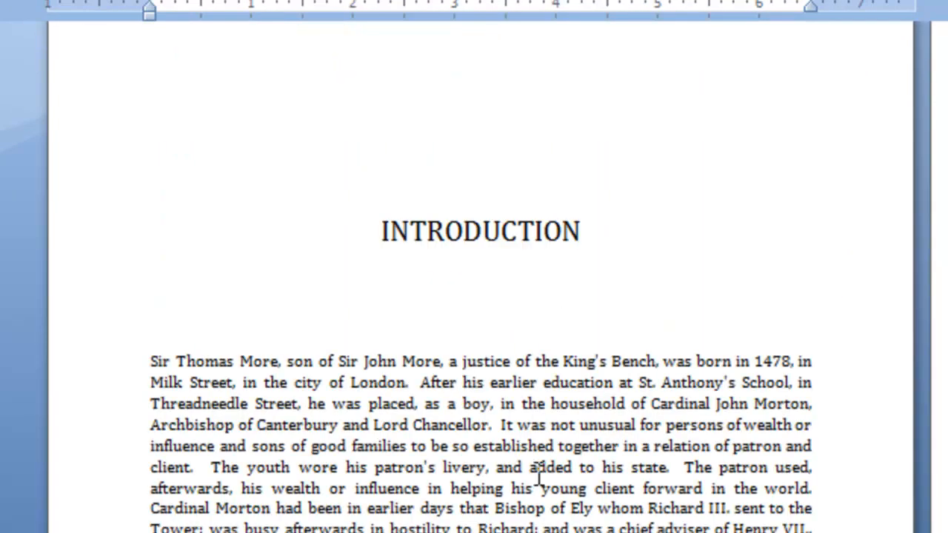
{"action": "scroll", "coordinate": [535, 461], "scroll_direction": "down", "scroll_amount": 2}
{"action": "scroll", "coordinate": [539, 474], "scroll_direction": "down", "scroll_amount": 12}
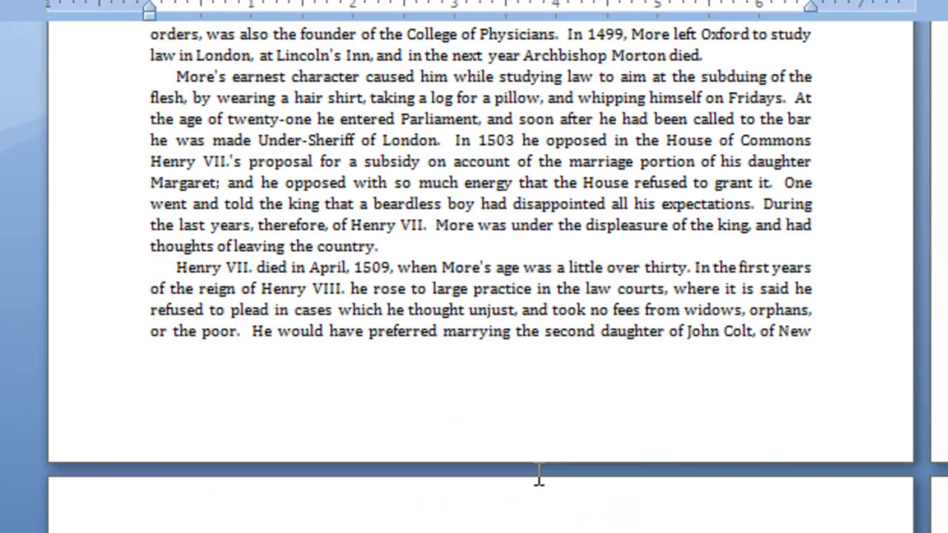
{"action": "scroll", "coordinate": [539, 478], "scroll_direction": "down", "scroll_amount": 15}
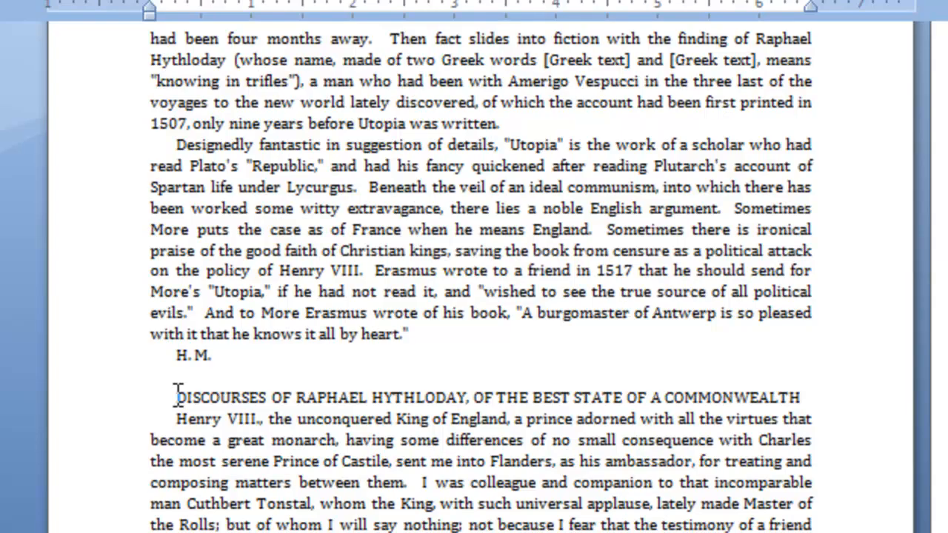
{"action": "left_click", "coordinate": [178, 396]}
{"action": "key", "text": "shift+Down"}
{"action": "key", "text": "shift+Down"}
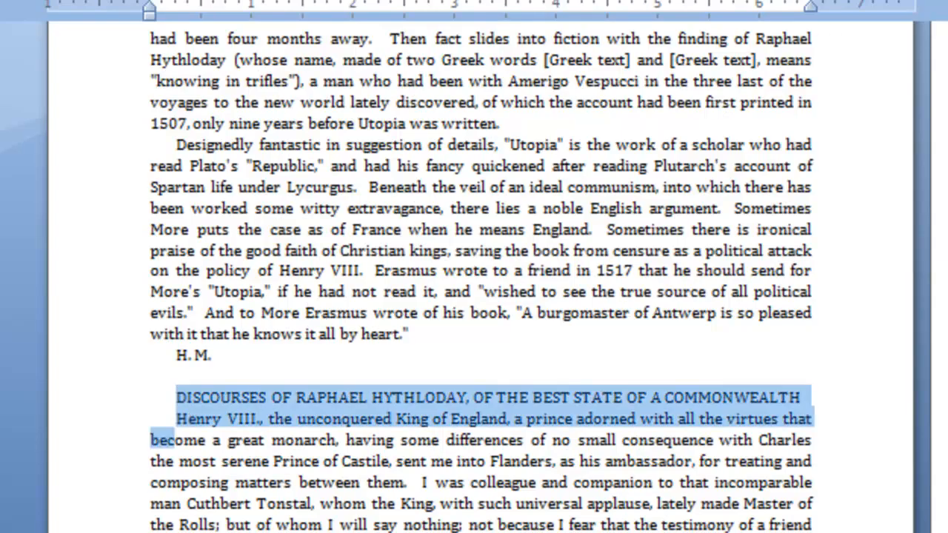
{"action": "key", "text": "ctrl+q"}
{"action": "key", "text": "Left"}
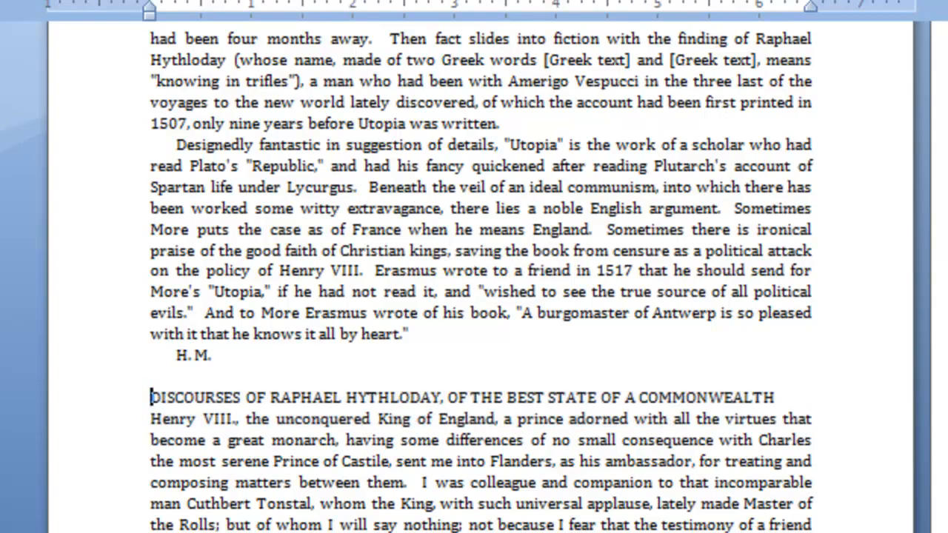
Insert a Next Page section break before the DISCOURSES OF RAPHAEL HYTHLODAY heading and give the heading the Heading 1 style
{"action": "left_click", "coordinate": [135, 14]}
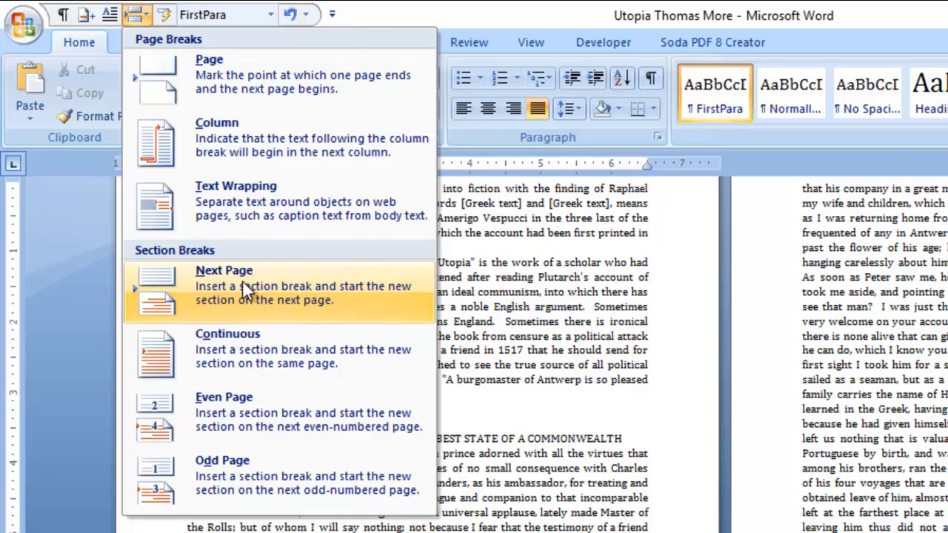
{"action": "left_click", "coordinate": [243, 280]}
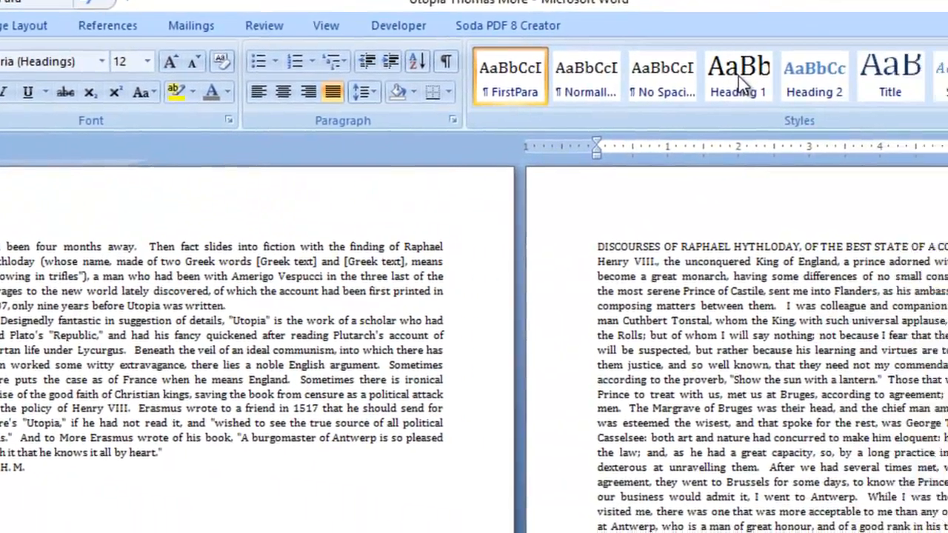
{"action": "left_click", "coordinate": [739, 76]}
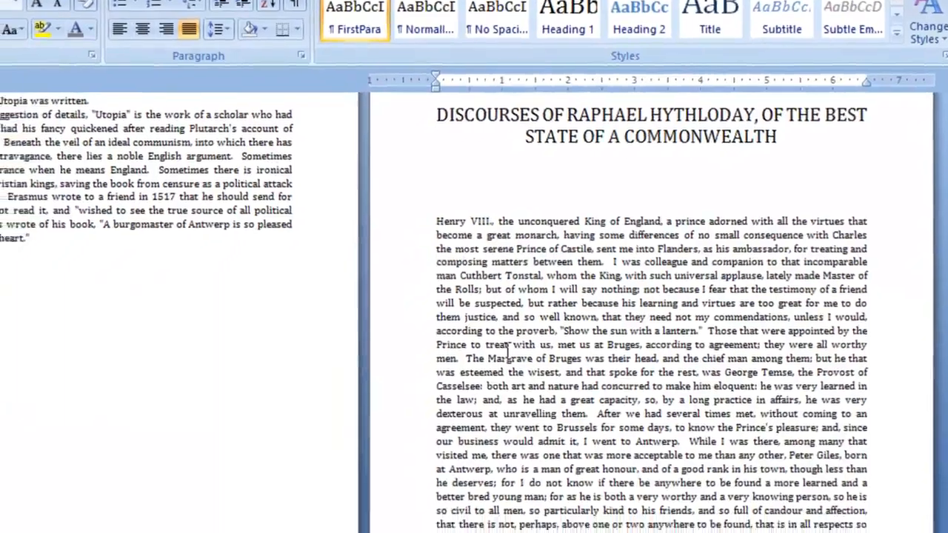
Delete the empty line above the paragraph beginning "While I was talking thus, the Counsellor" in the Discourses chapter
{"action": "scroll", "coordinate": [464, 394], "scroll_direction": "down", "scroll_amount": 10}
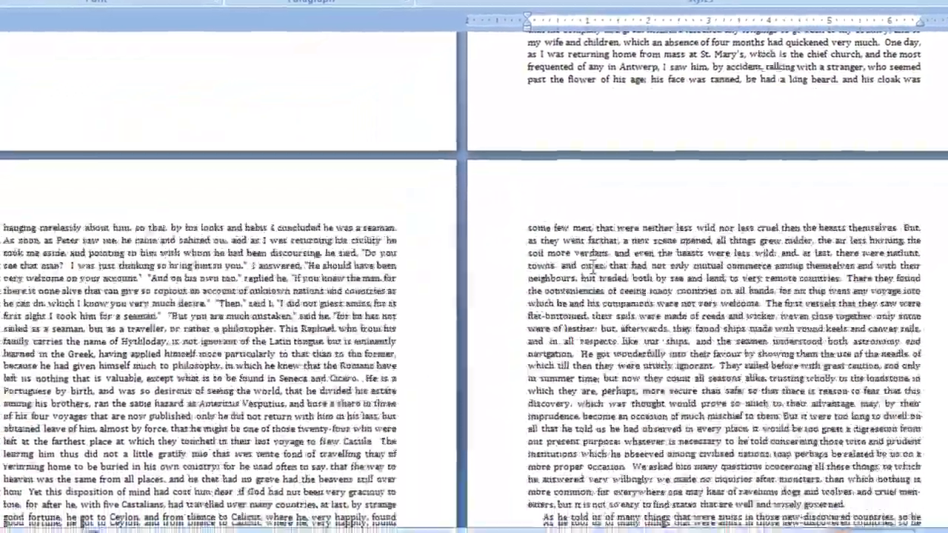
{"action": "scroll", "coordinate": [465, 394], "scroll_direction": "down", "scroll_amount": 7}
{"action": "scroll", "coordinate": [604, 255], "scroll_direction": "up", "scroll_amount": 2}
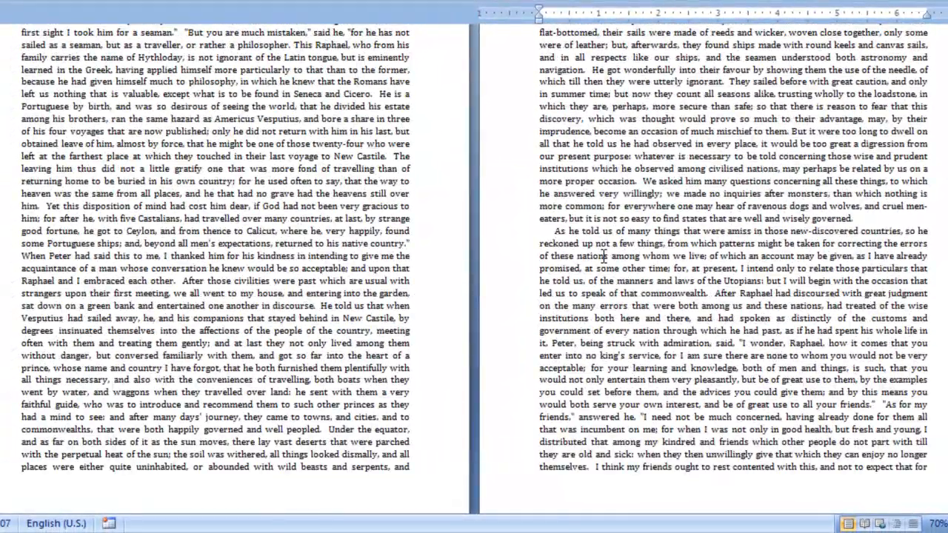
{"action": "scroll", "coordinate": [603, 256], "scroll_direction": "up", "scroll_amount": 8}
{"action": "scroll", "coordinate": [603, 256], "scroll_direction": "down", "scroll_amount": 9}
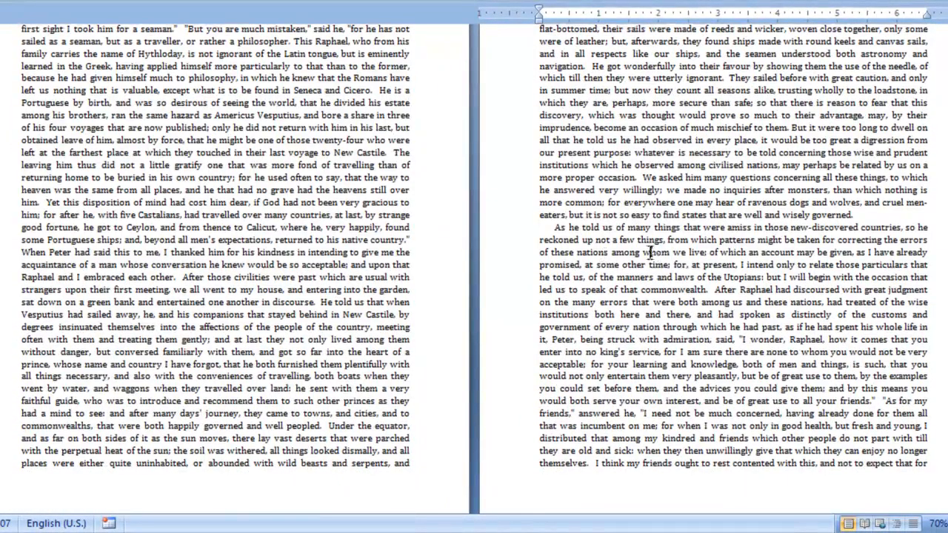
{"action": "scroll", "coordinate": [649, 251], "scroll_direction": "down", "scroll_amount": 10}
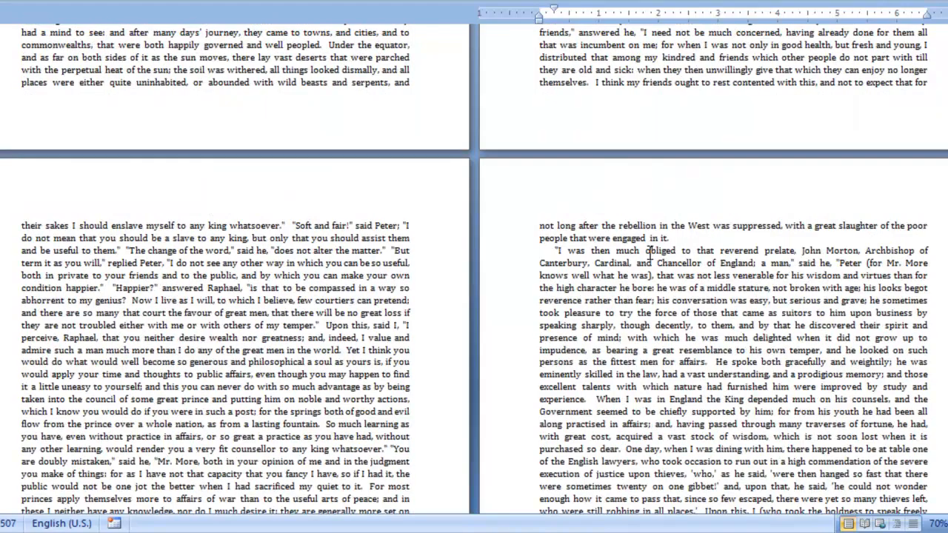
{"action": "scroll", "coordinate": [649, 252], "scroll_direction": "down", "scroll_amount": 10}
{"action": "scroll", "coordinate": [649, 256], "scroll_direction": "down", "scroll_amount": 10}
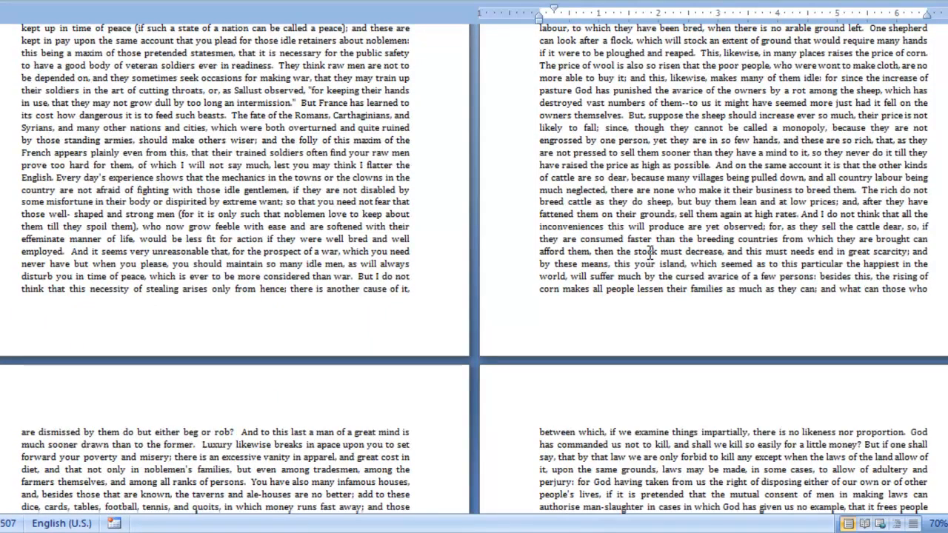
{"action": "scroll", "coordinate": [650, 252], "scroll_direction": "down", "scroll_amount": 10}
{"action": "scroll", "coordinate": [650, 252], "scroll_direction": "up", "scroll_amount": 5}
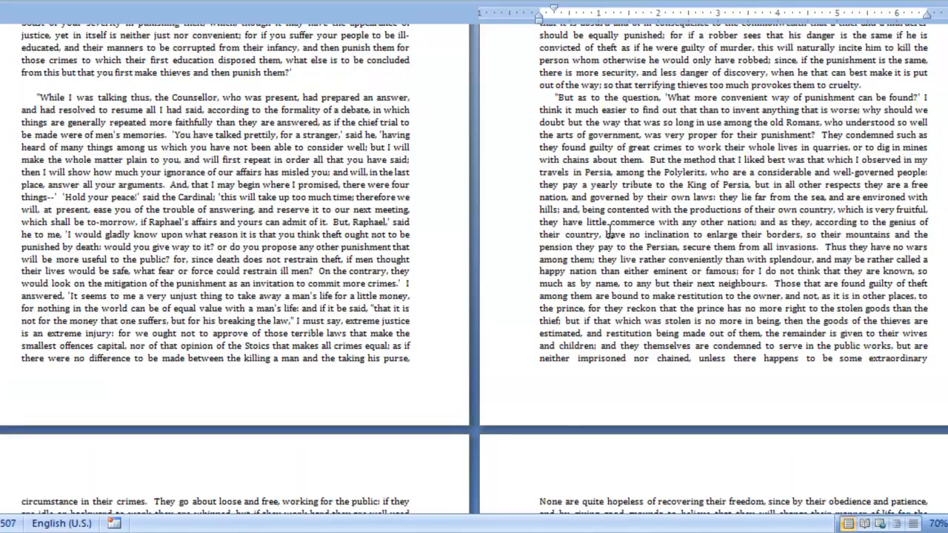
{"action": "scroll", "coordinate": [291, 231], "scroll_direction": "down", "scroll_amount": 15}
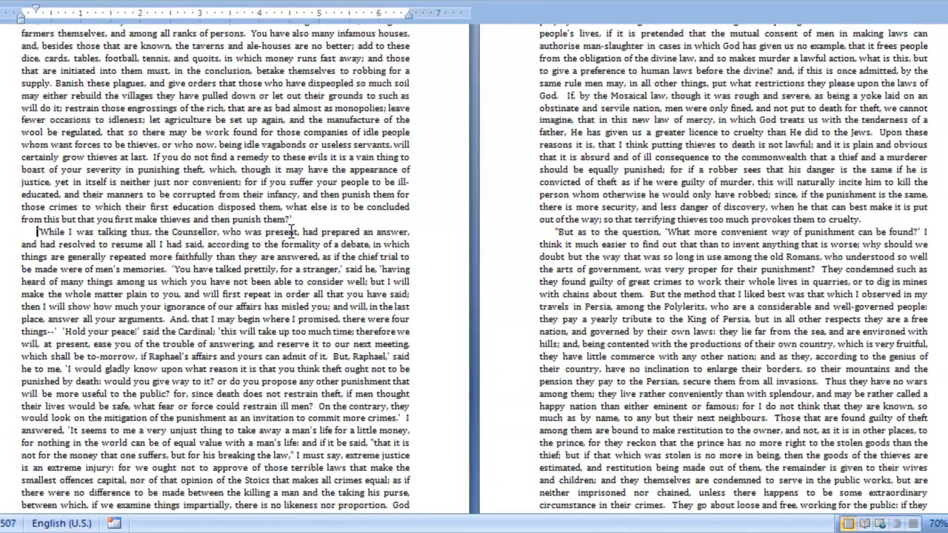
Apply the FirstPara style to the OF THEIR TOWNS, PARTICULARLY OF AMAUROT heading and the paragraph below it
{"action": "scroll", "coordinate": [291, 232], "scroll_direction": "down", "scroll_amount": 10}
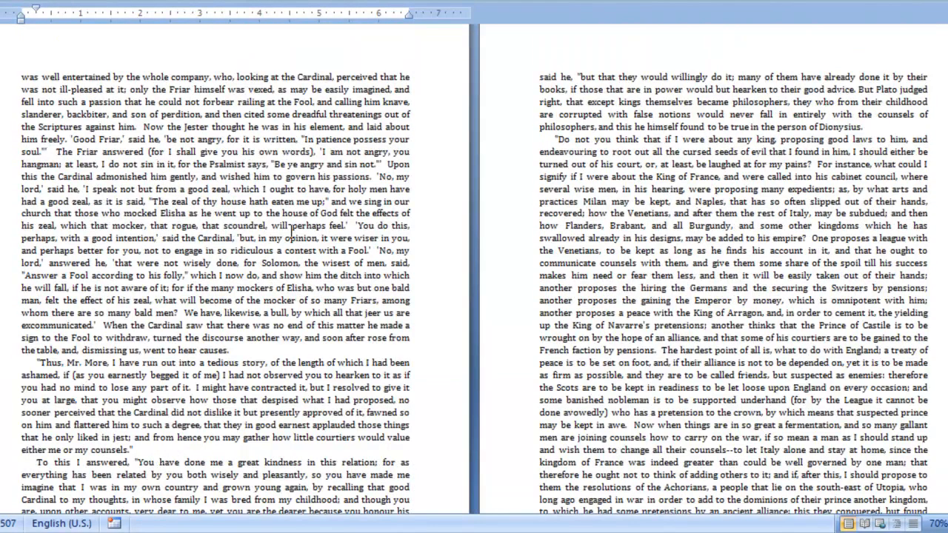
{"action": "scroll", "coordinate": [292, 232], "scroll_direction": "down", "scroll_amount": 10}
{"action": "scroll", "coordinate": [292, 232], "scroll_direction": "down", "scroll_amount": 10}
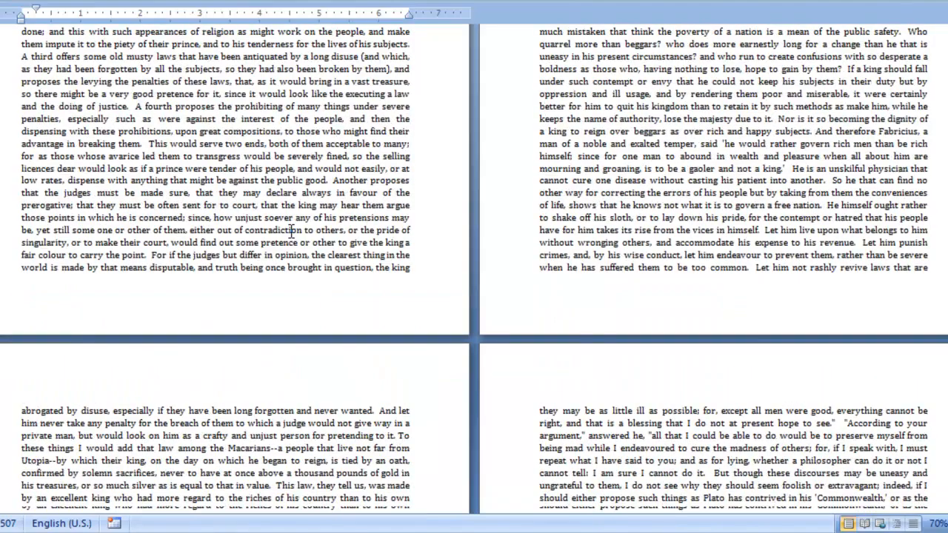
{"action": "scroll", "coordinate": [291, 232], "scroll_direction": "down", "scroll_amount": 10}
{"action": "scroll", "coordinate": [291, 232], "scroll_direction": "down", "scroll_amount": 10}
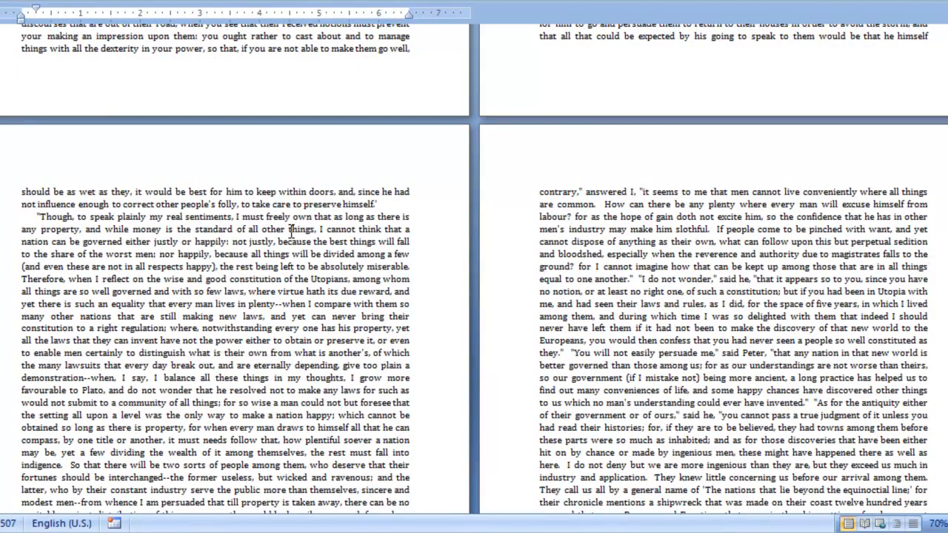
{"action": "scroll", "coordinate": [291, 232], "scroll_direction": "down", "scroll_amount": 15}
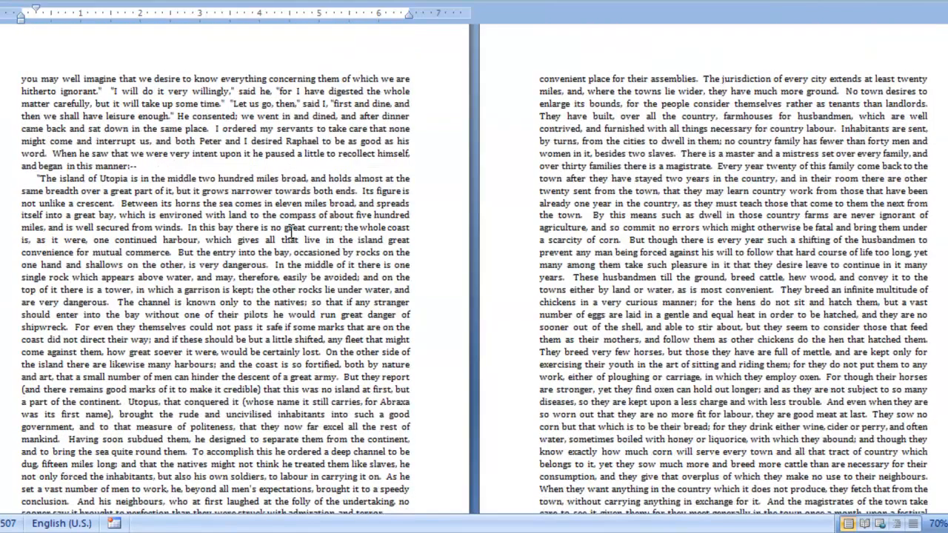
{"action": "scroll", "coordinate": [291, 232], "scroll_direction": "down", "scroll_amount": 4}
{"action": "scroll", "coordinate": [746, 306], "scroll_direction": "down", "scroll_amount": 3}
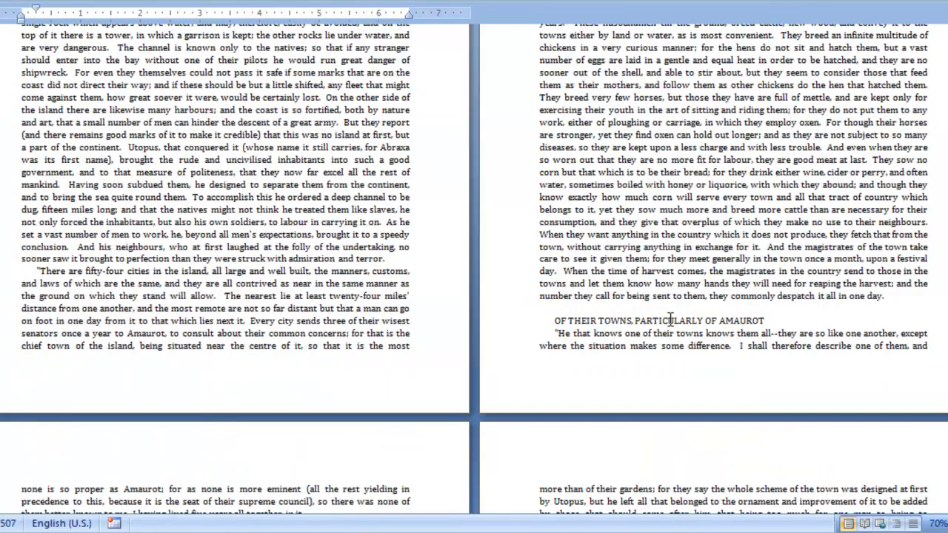
{"action": "left_click", "coordinate": [670, 320]}
{"action": "key", "text": "shift+Down"}
{"action": "key", "text": "ctrl+q"}
{"action": "key", "text": "Left"}
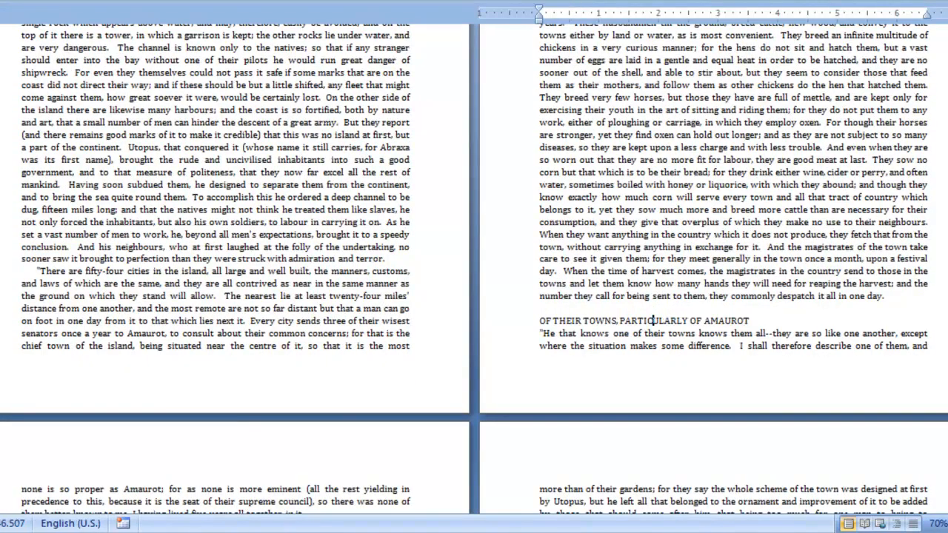
Insert a Next Page section break before the OF THEIR TOWNS, PARTICULARLY OF AMAUROT heading and give the heading the Heading 1 style
{"action": "left_click", "coordinate": [540, 321]}
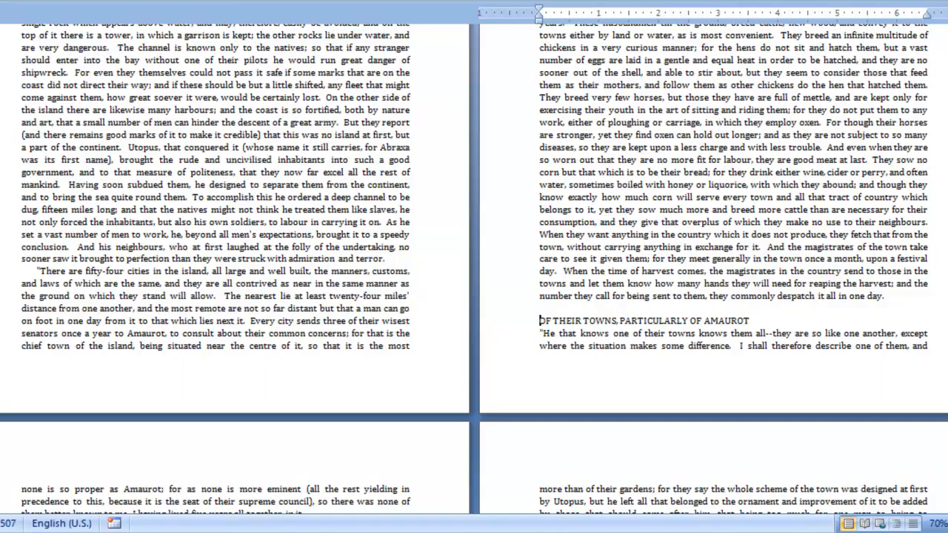
{"action": "left_click", "coordinate": [48, 6]}
{"action": "left_click", "coordinate": [74, 127]}
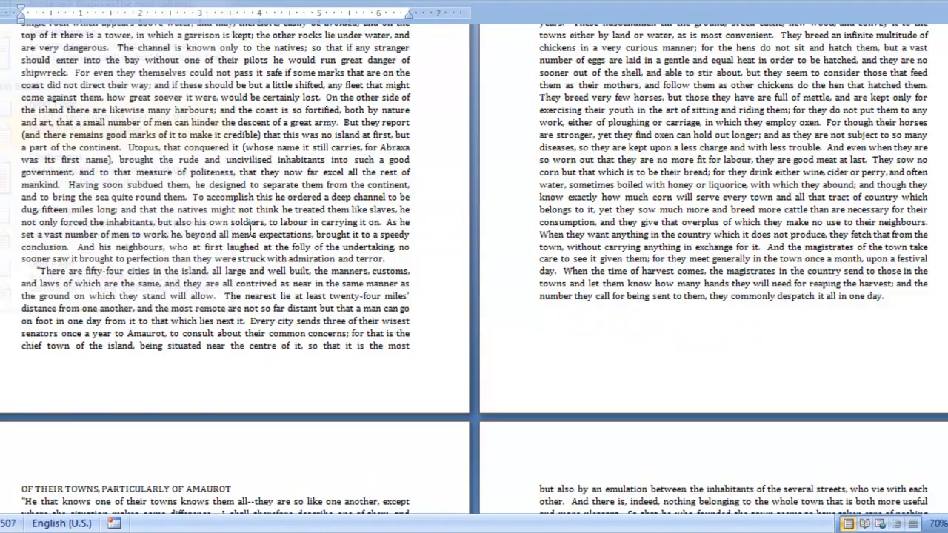
{"action": "scroll", "coordinate": [280, 175], "scroll_direction": "down", "scroll_amount": 6}
{"action": "key", "text": "ctrl+alt+1"}
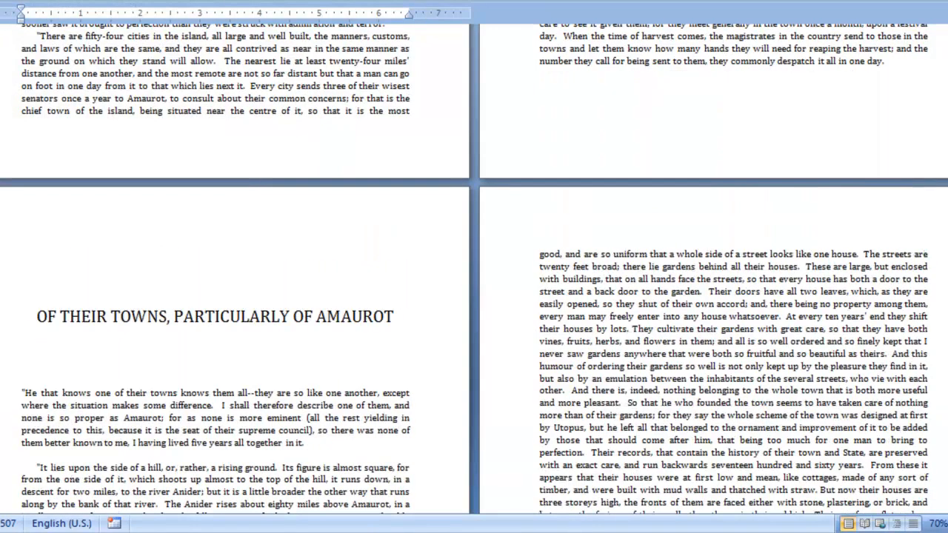
Start the OF THEIR MAGISTRATES chapter on a new page with a Heading 1 heading and an unindented first paragraph
{"action": "scroll", "coordinate": [538, 243], "scroll_direction": "down", "scroll_amount": 9}
{"action": "left_click", "coordinate": [554, 255]}
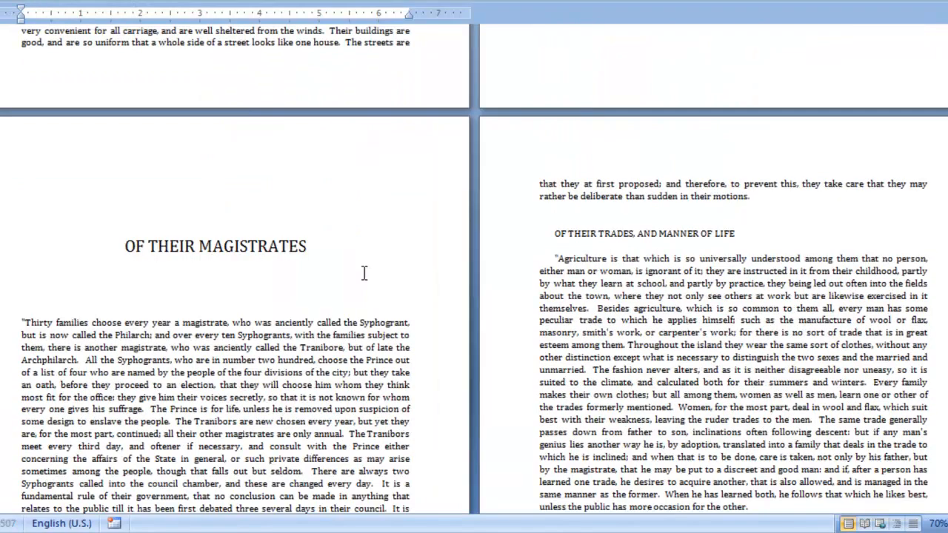
{"action": "scroll", "coordinate": [543, 235], "scroll_direction": "down", "scroll_amount": 3}
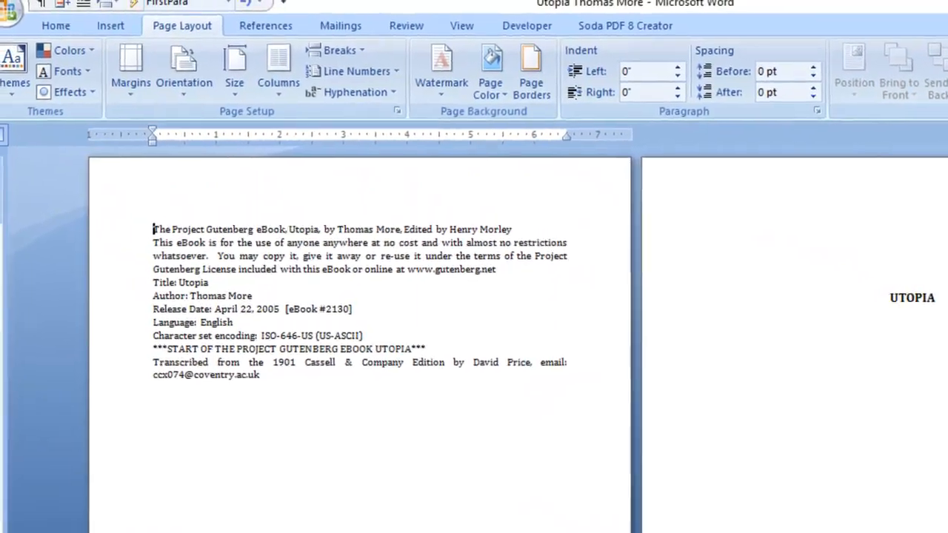
In the page setup, set the top, bottom and left margins to 0.76", the right margin to 0.5" and the gutter to 0.13"
{"action": "left_click", "coordinate": [63, 26]}
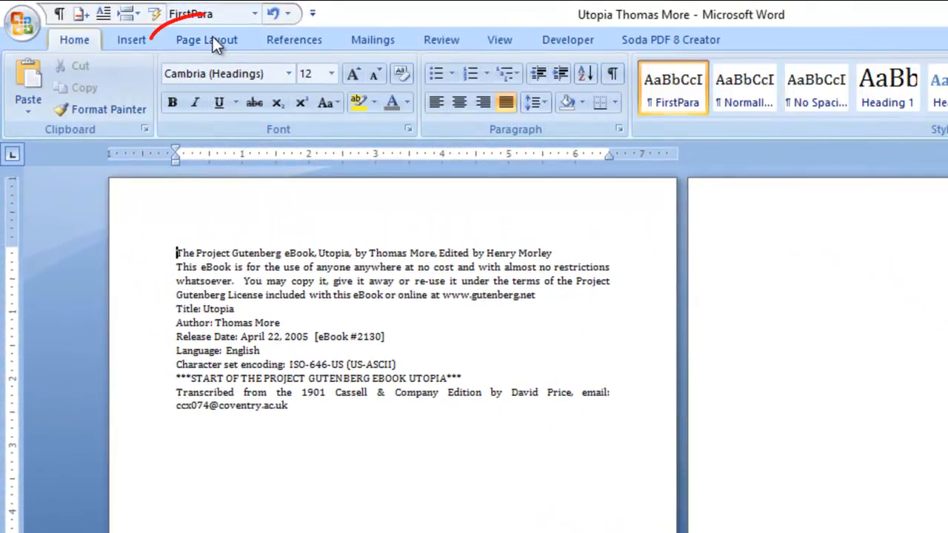
{"action": "left_click", "coordinate": [212, 36]}
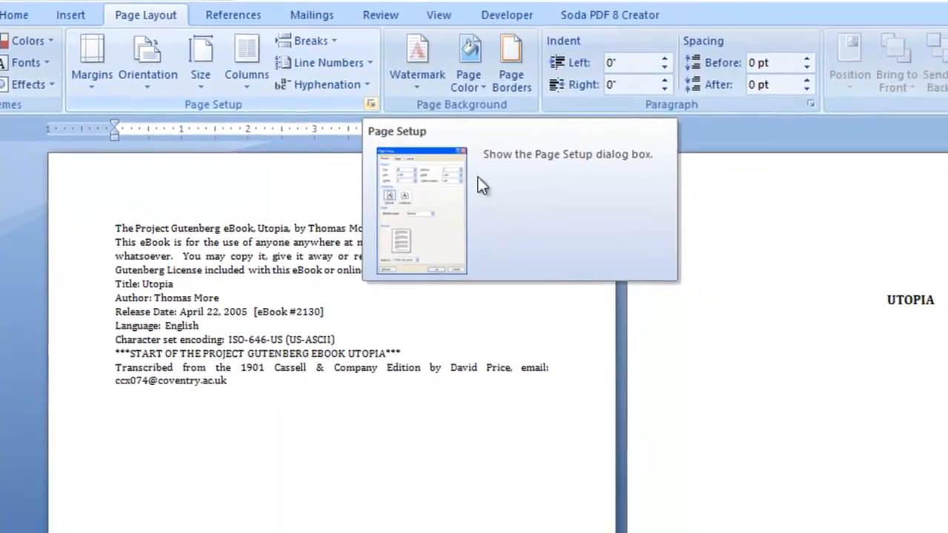
{"action": "left_click", "coordinate": [371, 104]}
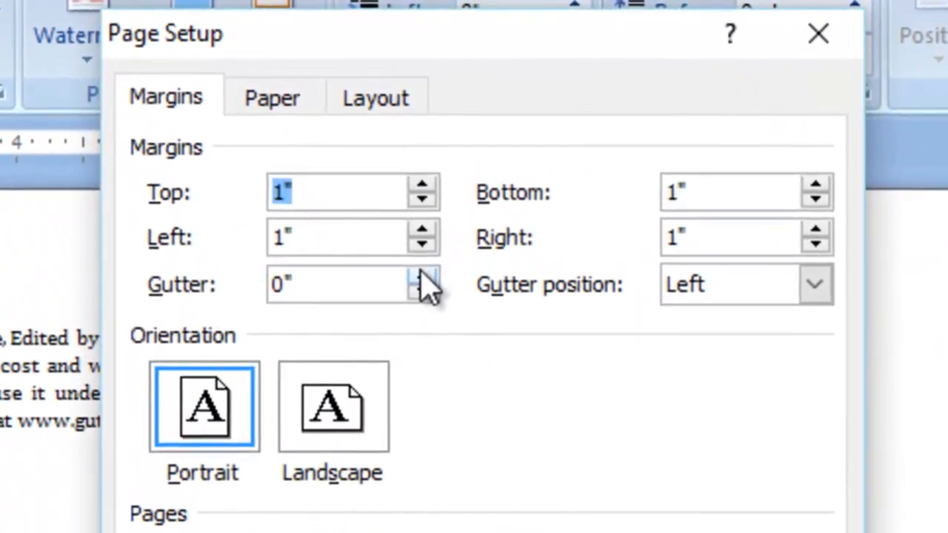
{"action": "type", "text": "0.76"}
{"action": "key", "text": "Tab"}
{"action": "type", "text": "0"}
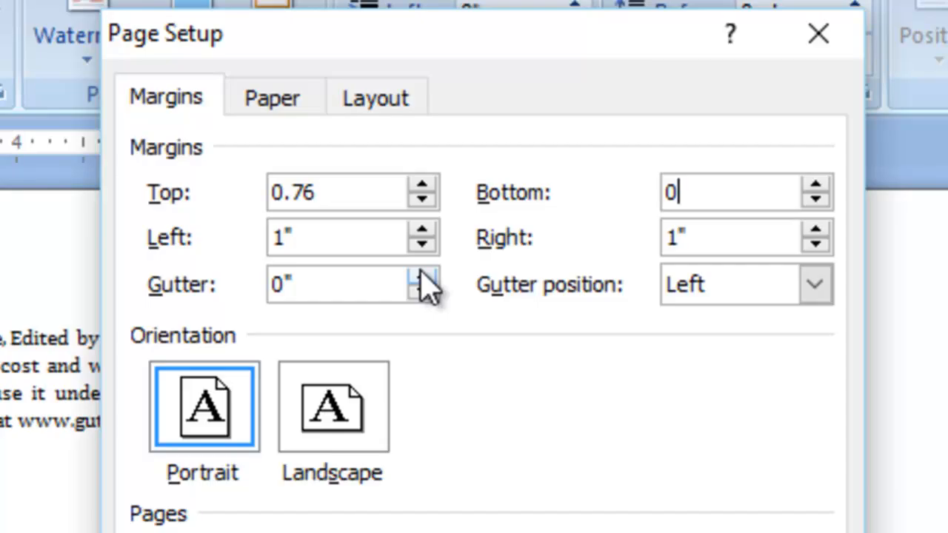
{"action": "type", "text": ".76"}
{"action": "key", "text": "Tab"}
{"action": "type", "text": "0.76"}
{"action": "key", "text": "Tab"}
{"action": "type", "text": "0.5"}
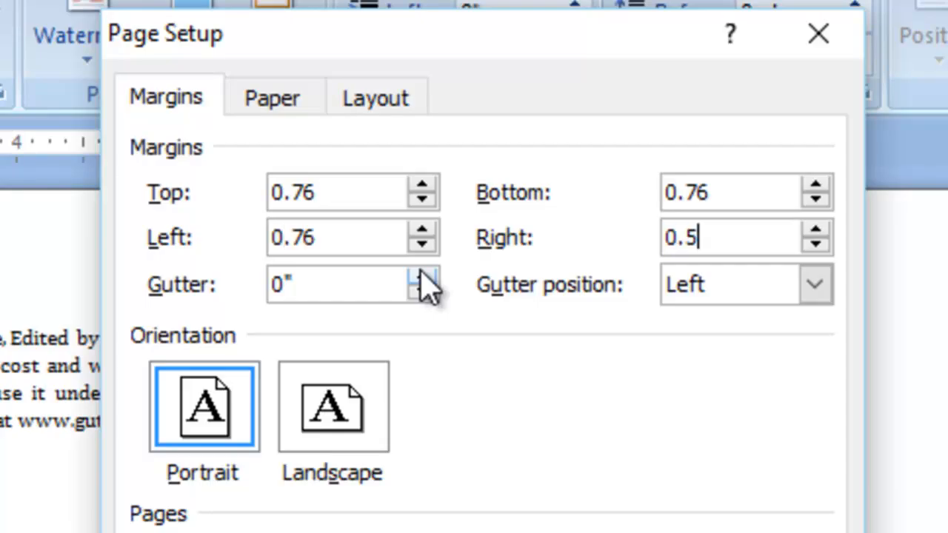
{"action": "key", "text": "Tab"}
{"action": "type", "text": "0.13"}
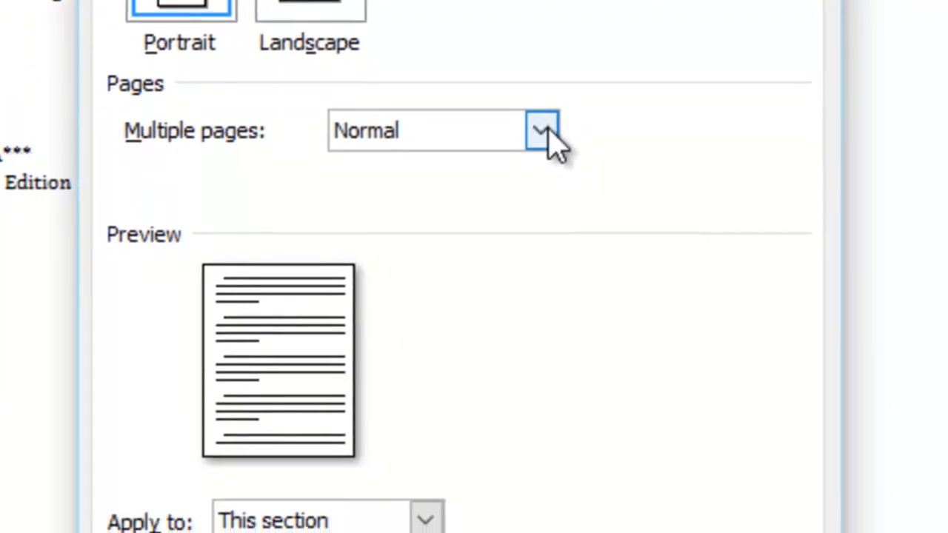
Use mirror margins for multiple pages and apply the page setup to the whole document
{"action": "left_click", "coordinate": [548, 230]}
{"action": "left_click", "coordinate": [481, 185]}
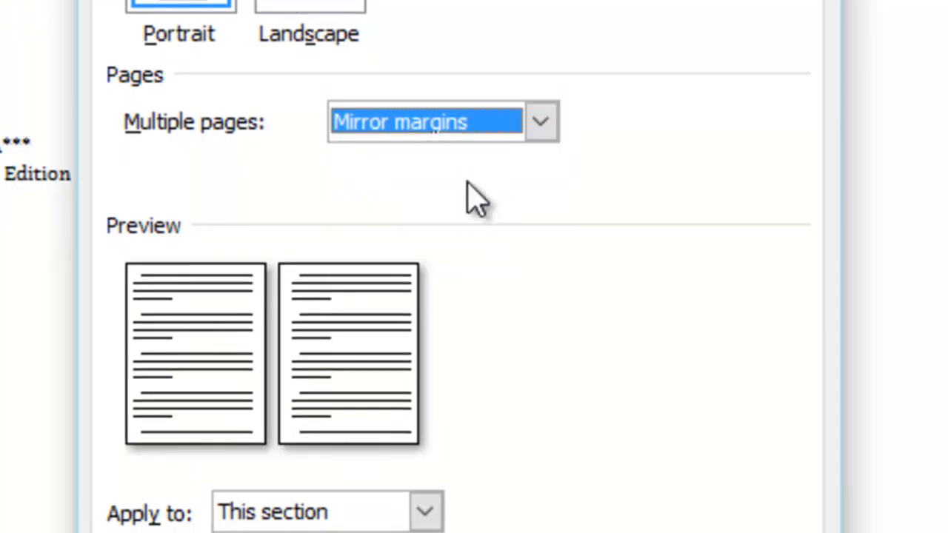
{"action": "left_click", "coordinate": [426, 457]}
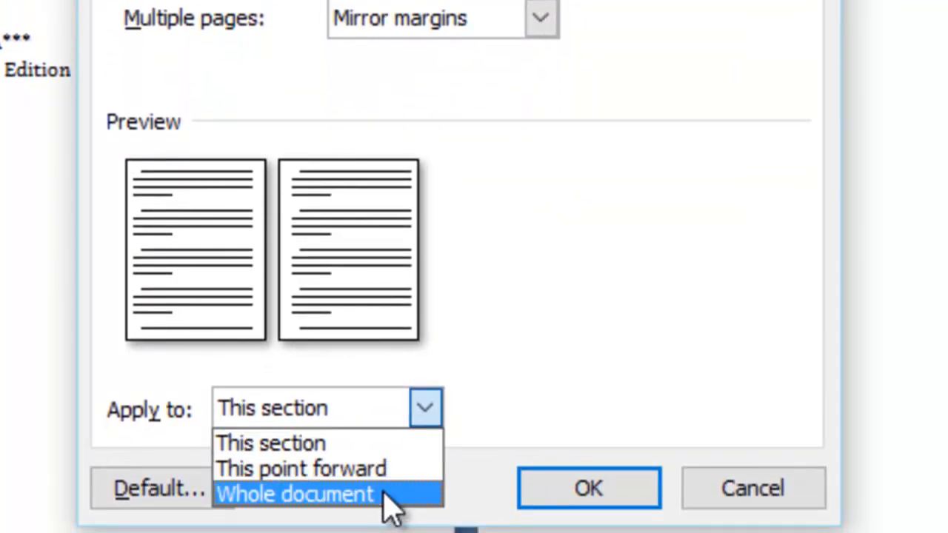
{"action": "left_click", "coordinate": [383, 492]}
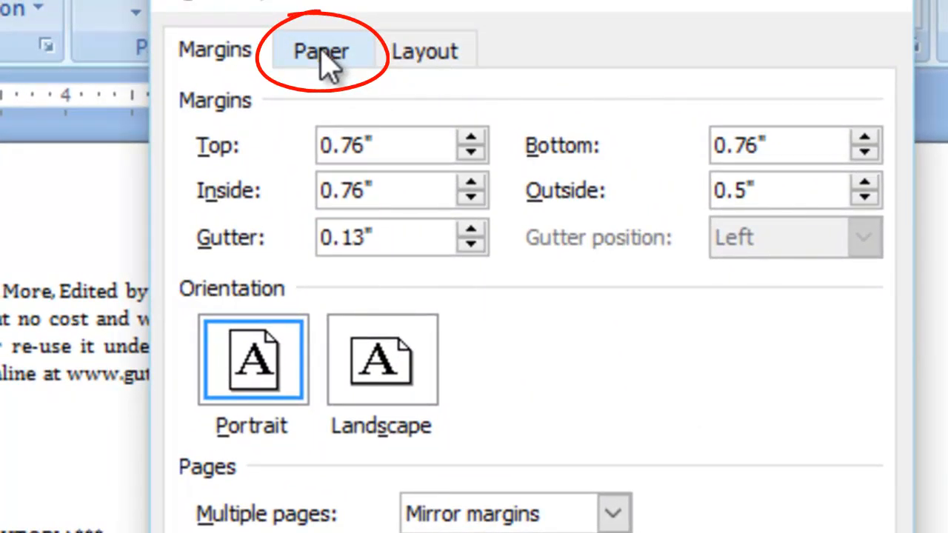
Set a custom paper size 5" wide and 8" high
{"action": "left_click", "coordinate": [327, 63]}
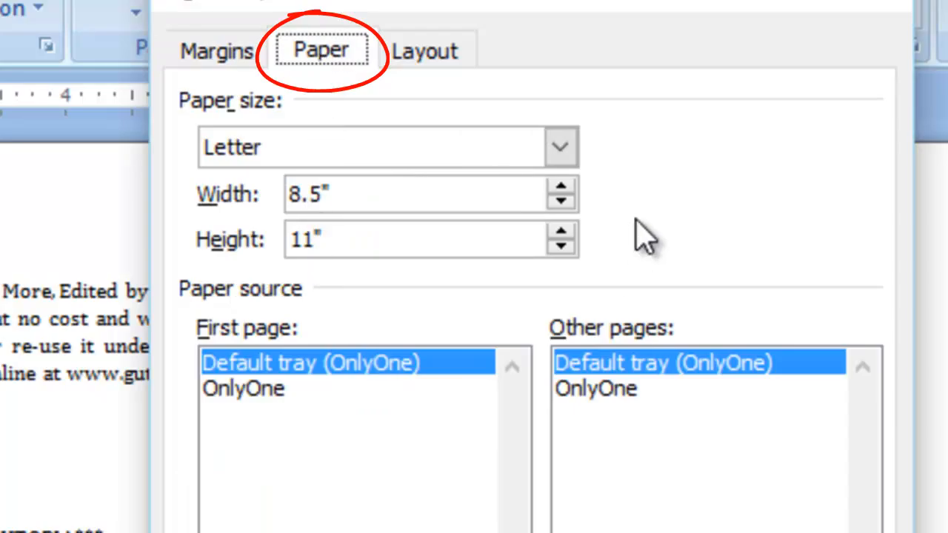
{"action": "left_click", "coordinate": [560, 151]}
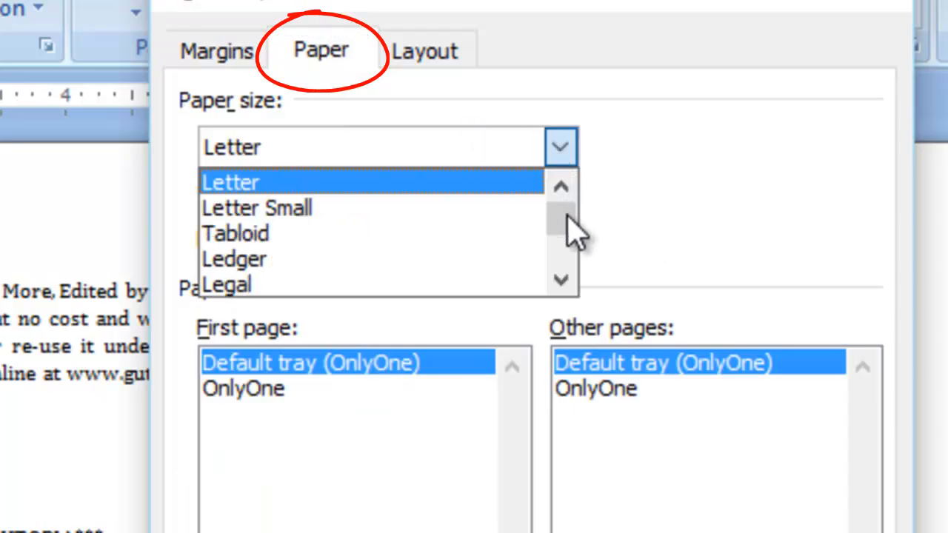
{"action": "scroll", "coordinate": [562, 285], "scroll_direction": "down", "scroll_amount": 3}
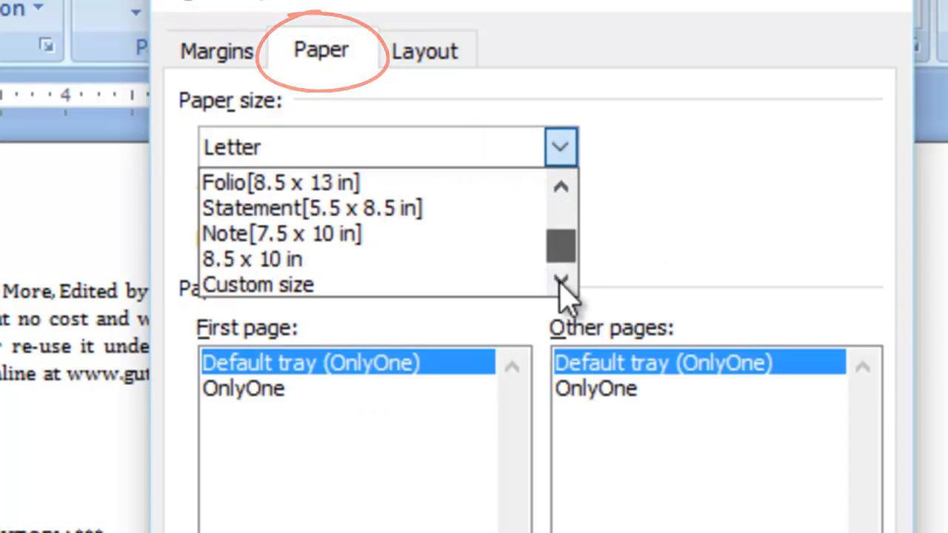
{"action": "left_click", "coordinate": [354, 285]}
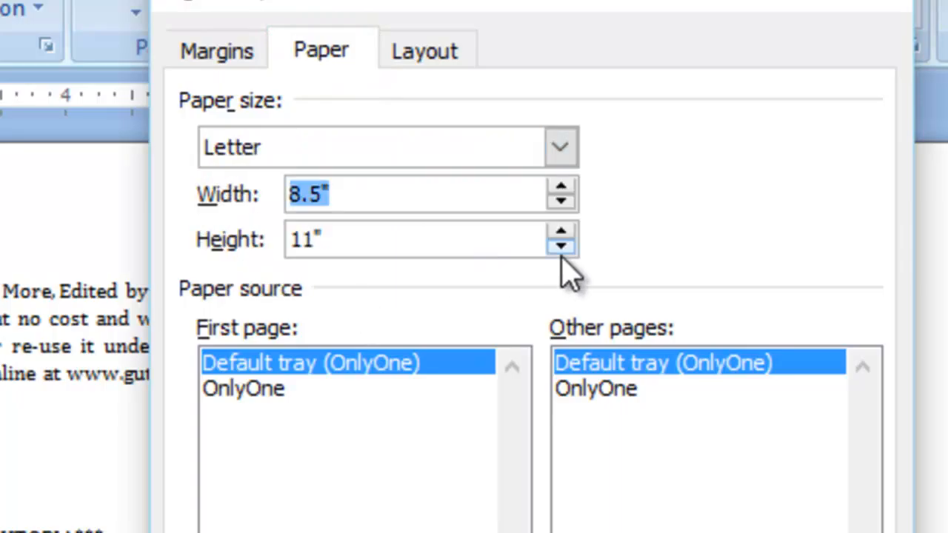
{"action": "type", "text": "5"}
{"action": "key", "text": "Tab"}
{"action": "type", "text": "8"}
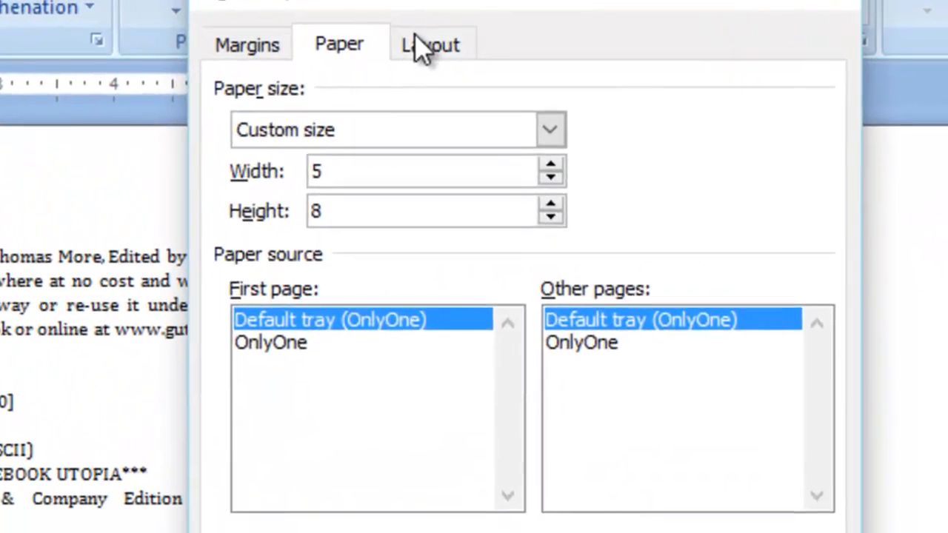
Make sections start on an odd page and enable different odd and even and different first page headers and footers
{"action": "left_click", "coordinate": [446, 27]}
{"action": "left_click", "coordinate": [581, 148]}
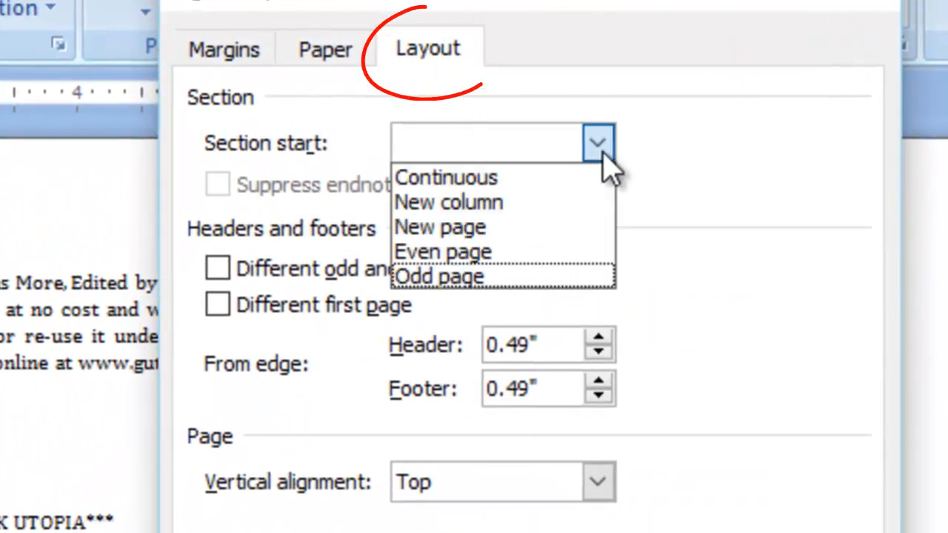
{"action": "left_click", "coordinate": [518, 285]}
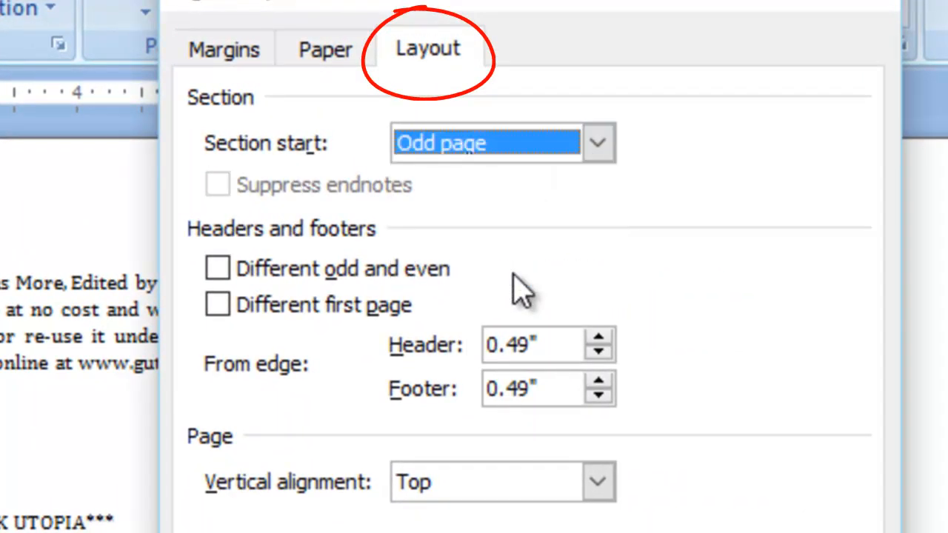
{"action": "left_click", "coordinate": [218, 272]}
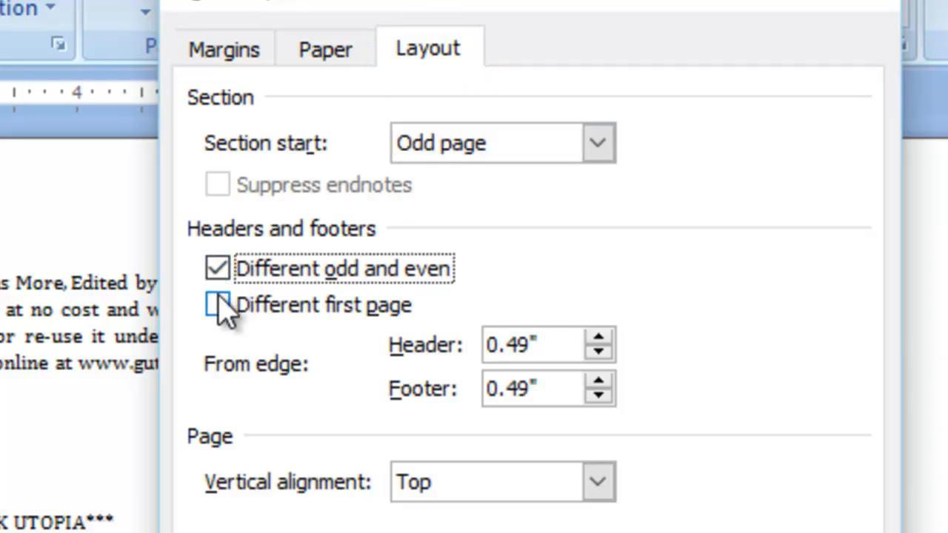
{"action": "left_click", "coordinate": [219, 306]}
Set the header and footer distances from the edge to 0.3" and apply the page setup
{"action": "key", "text": "Tab"}
{"action": "type", "text": "0."}
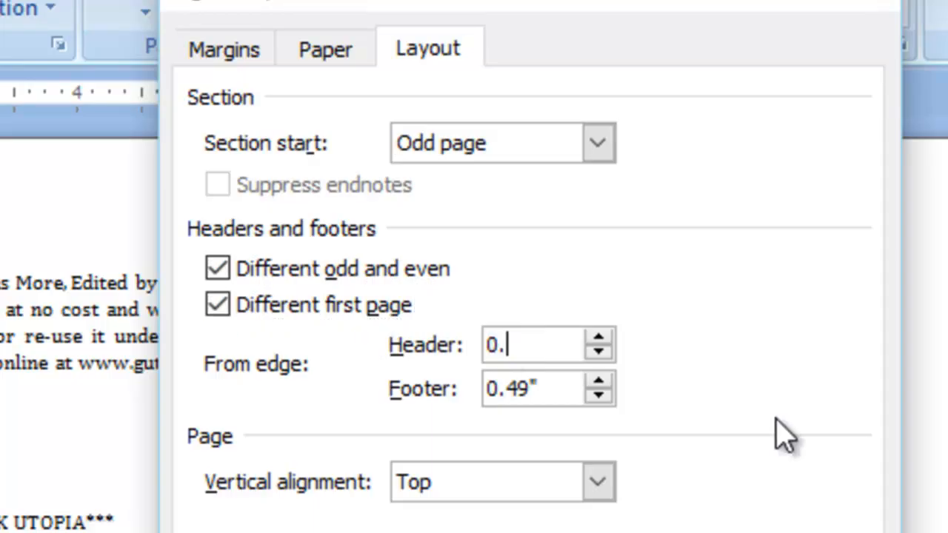
{"action": "type", "text": "3"}
{"action": "key", "text": "Tab"}
{"action": "type", "text": "0.3"}
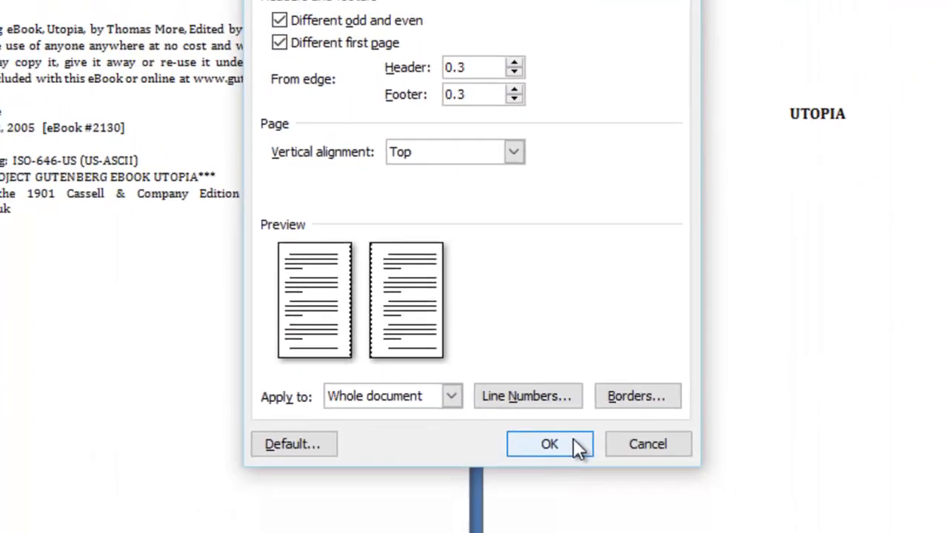
{"action": "left_click", "coordinate": [649, 532]}
{"action": "left_click", "coordinate": [705, 216]}
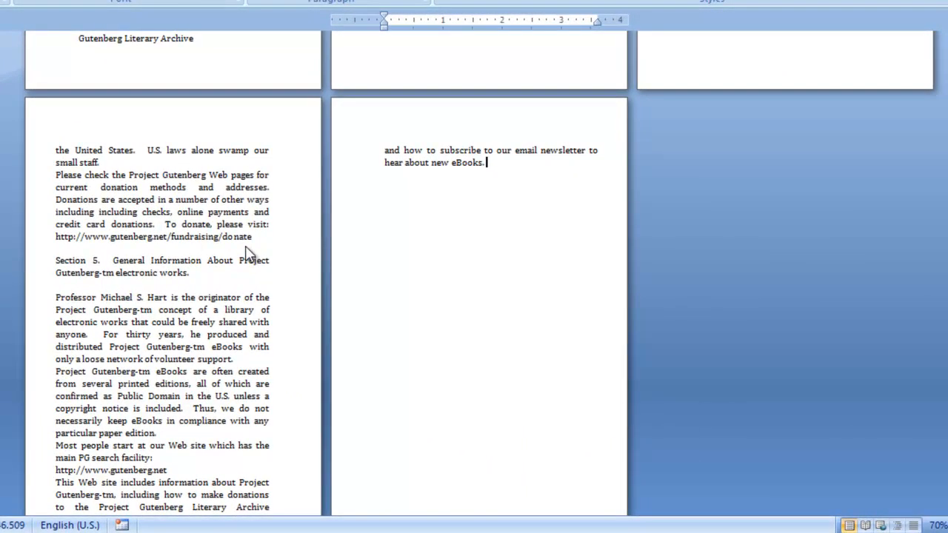
Reduce the font size of the INTRODUCTION chapter heading near the start of the document by three points
{"action": "left_click", "coordinate": [247, 248]}
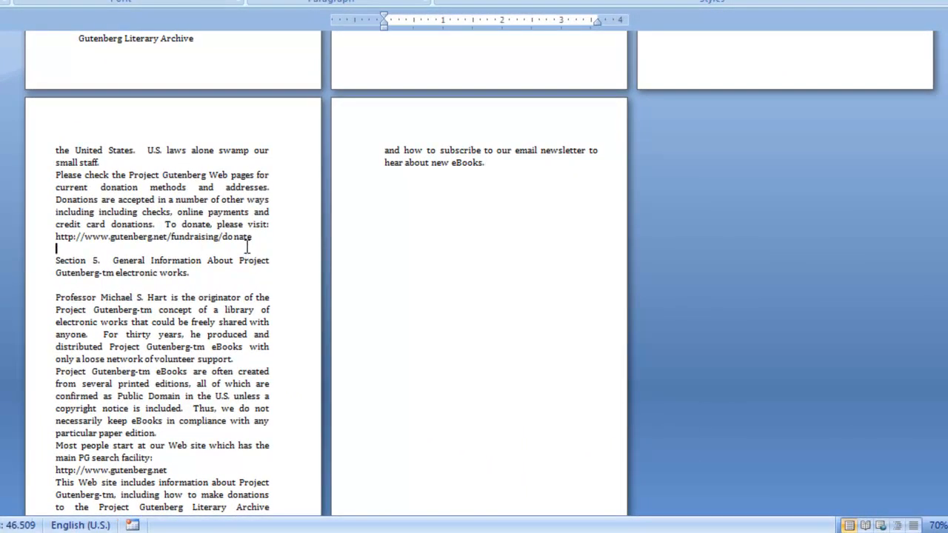
{"action": "key", "text": "ctrl+Home"}
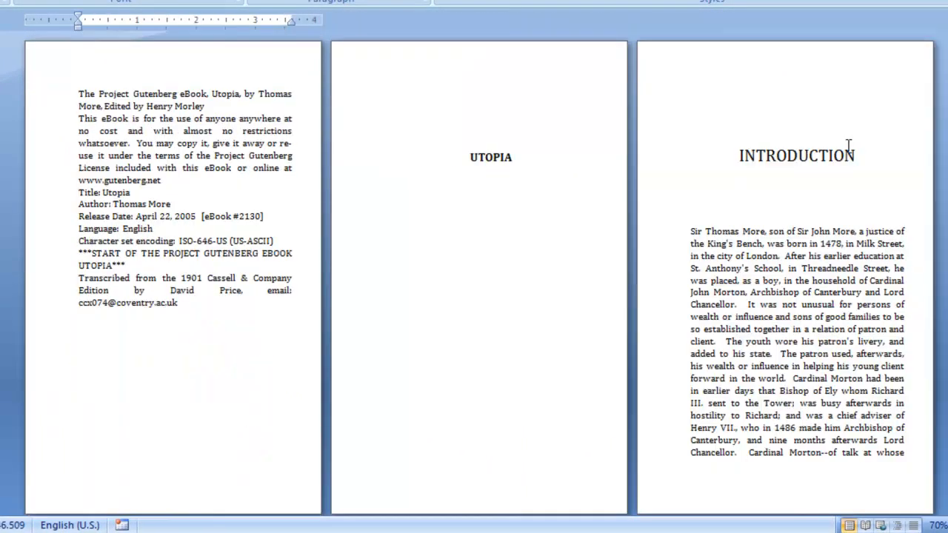
{"action": "left_click", "coordinate": [789, 163]}
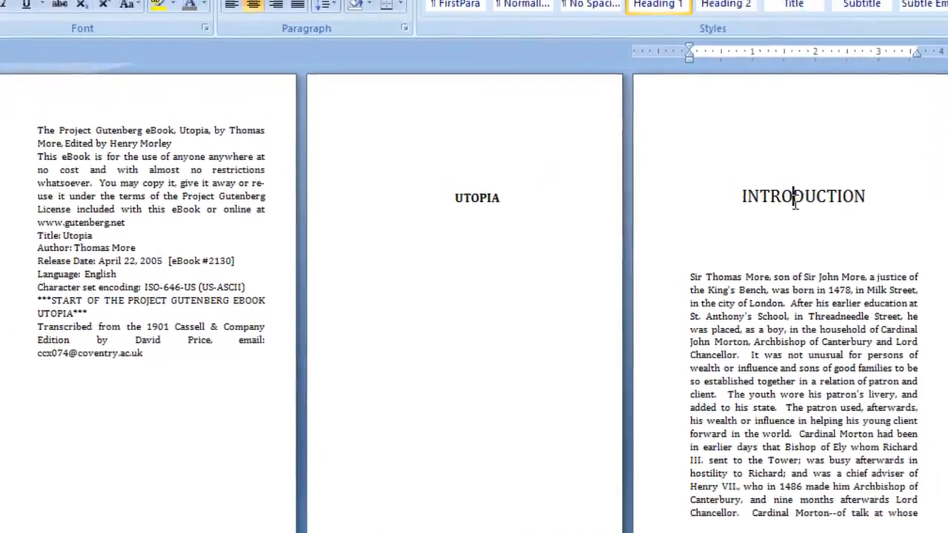
{"action": "triple_click", "coordinate": [790, 162]}
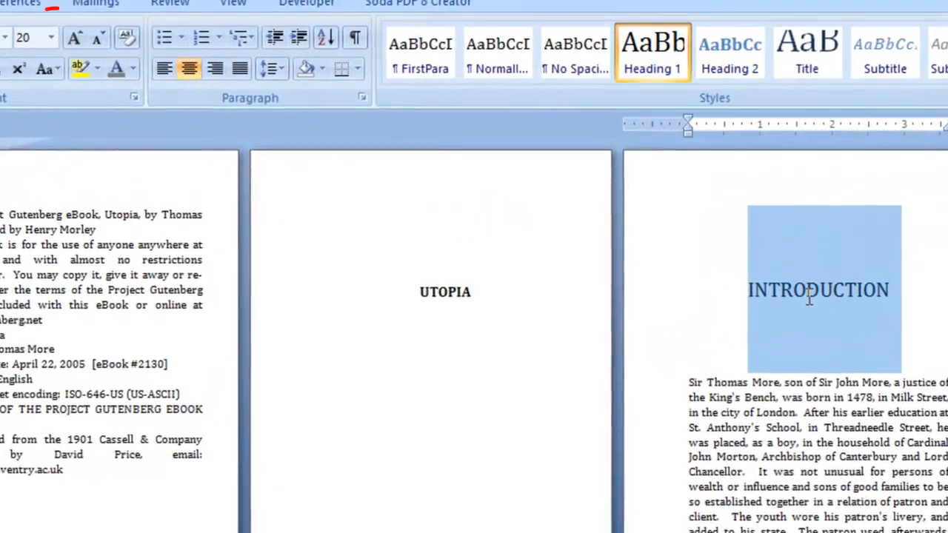
{"action": "key", "text": "ctrl+bracketleft"}
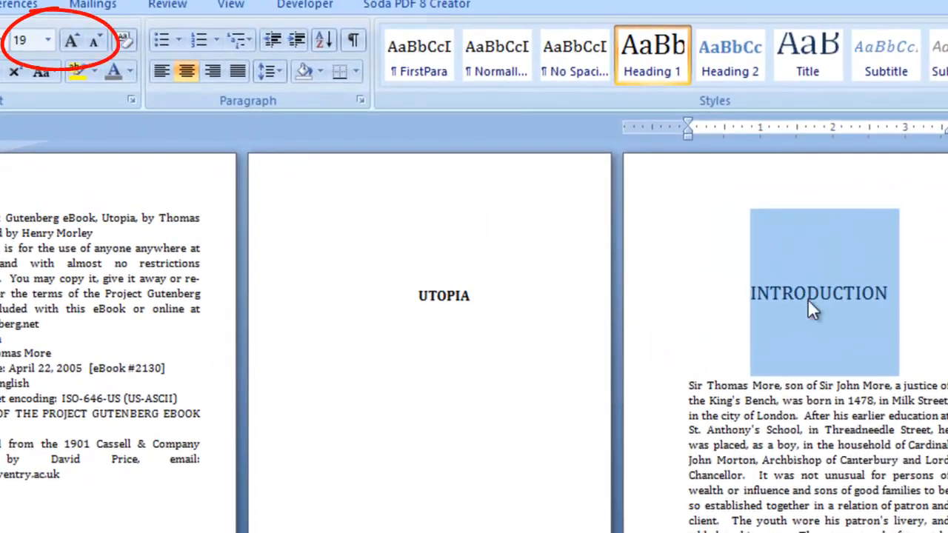
{"action": "key", "text": "ctrl+bracketleft"}
{"action": "key", "text": "ctrl+bracketleft"}
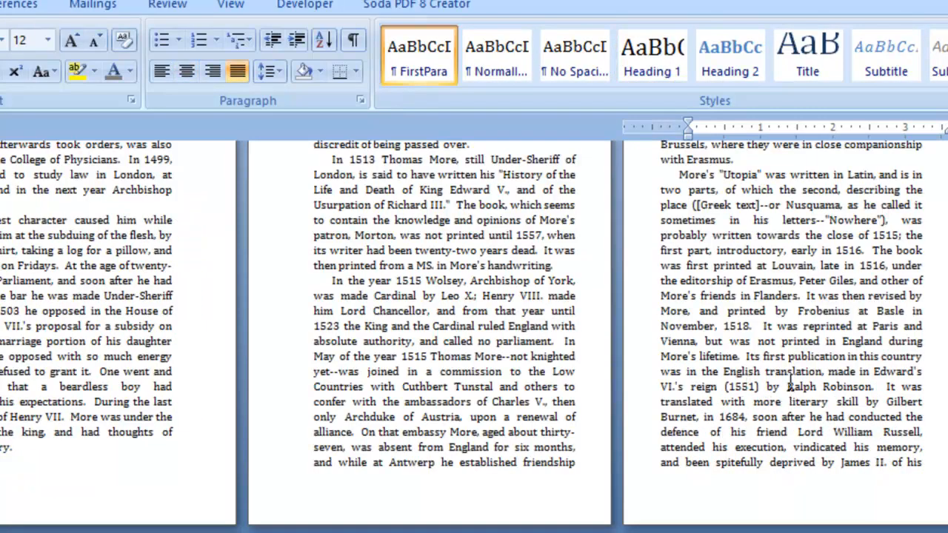
{"action": "scroll", "coordinate": [790, 383], "scroll_direction": "down", "scroll_amount": 5}
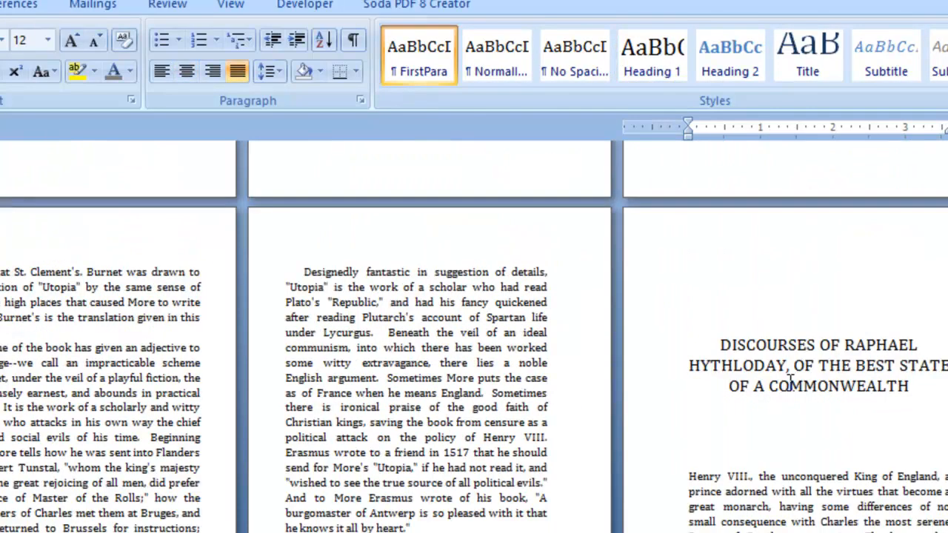
{"action": "left_click", "coordinate": [655, 379]}
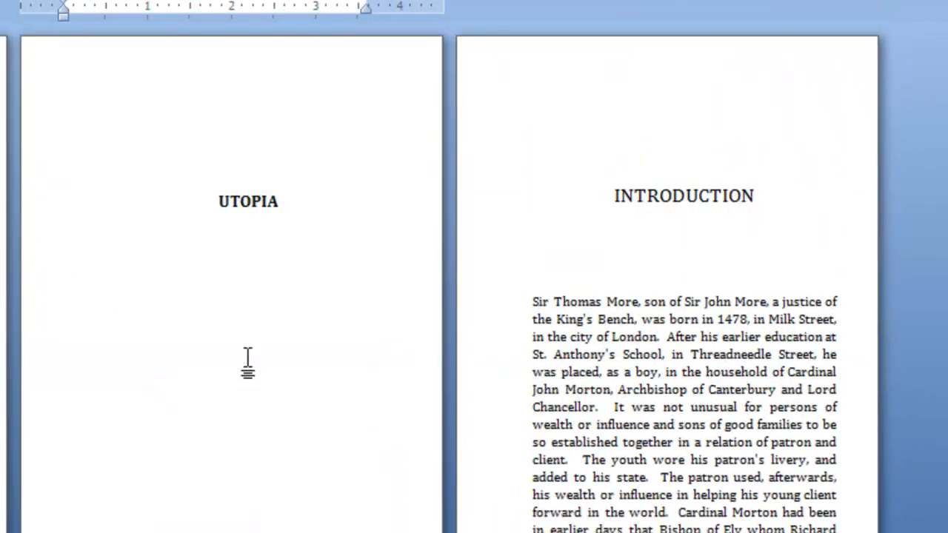
{"action": "scroll", "coordinate": [247, 363], "scroll_direction": "down", "scroll_amount": 2}
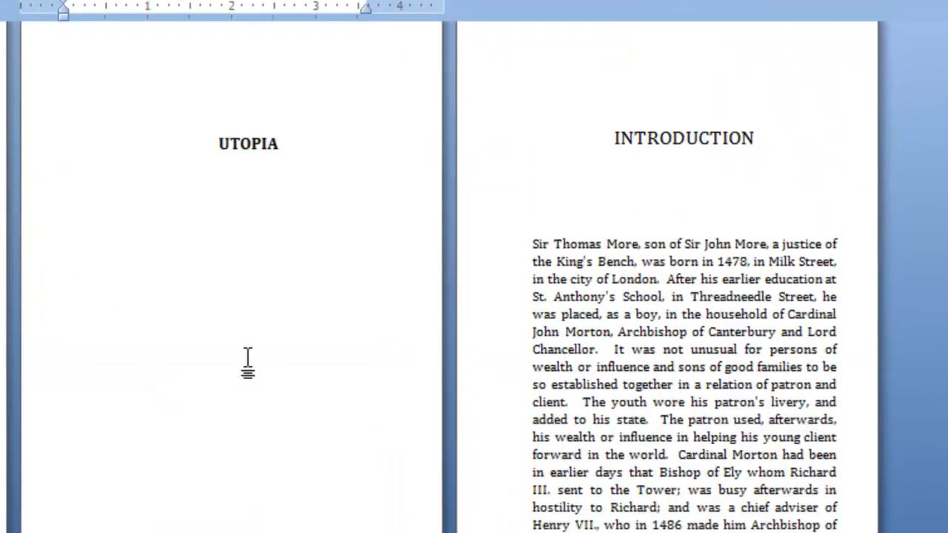
{"action": "scroll", "coordinate": [247, 363], "scroll_direction": "up", "scroll_amount": 2}
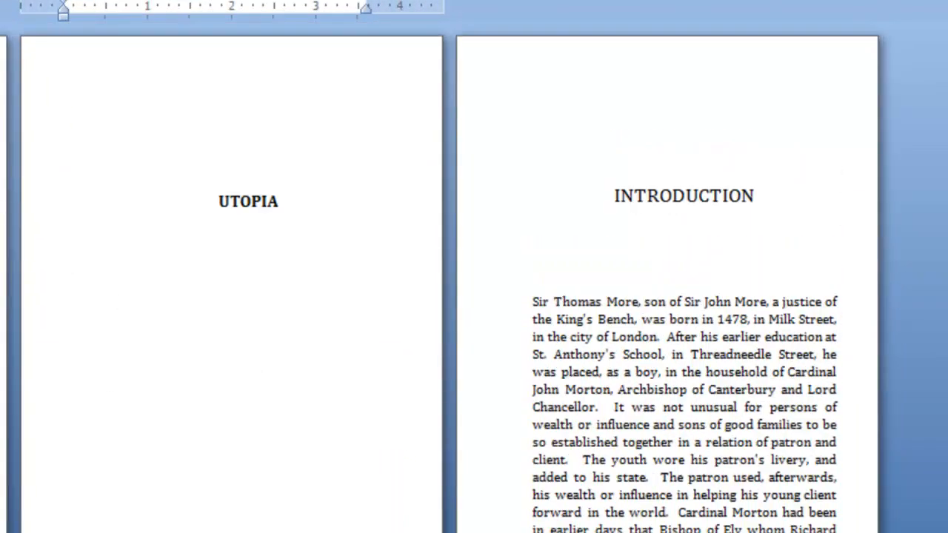